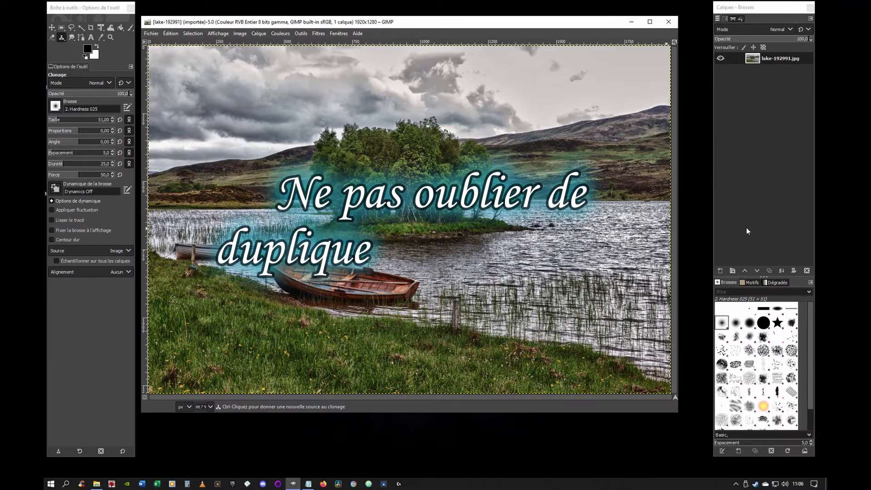
Step: Duplicate the lake-192991.jpg layer and activate the Clone tool (Clonage)
left_click(770, 271)
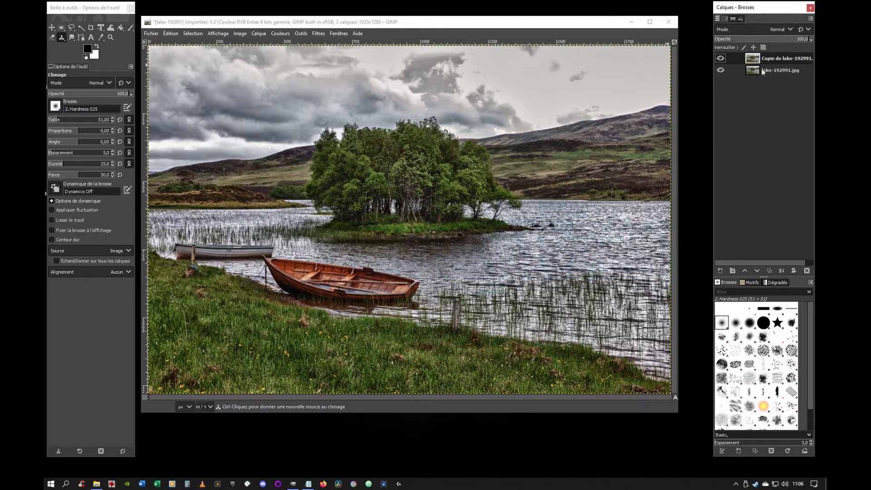
left_click(62, 40)
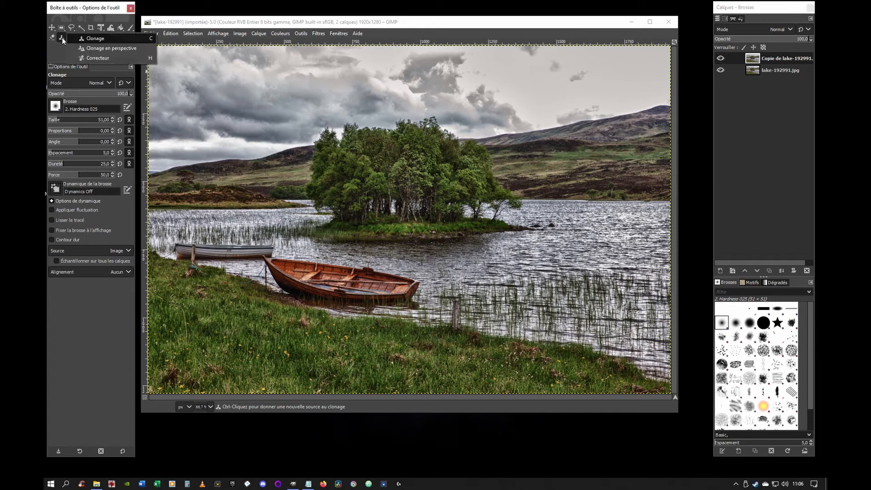
left_click(94, 37)
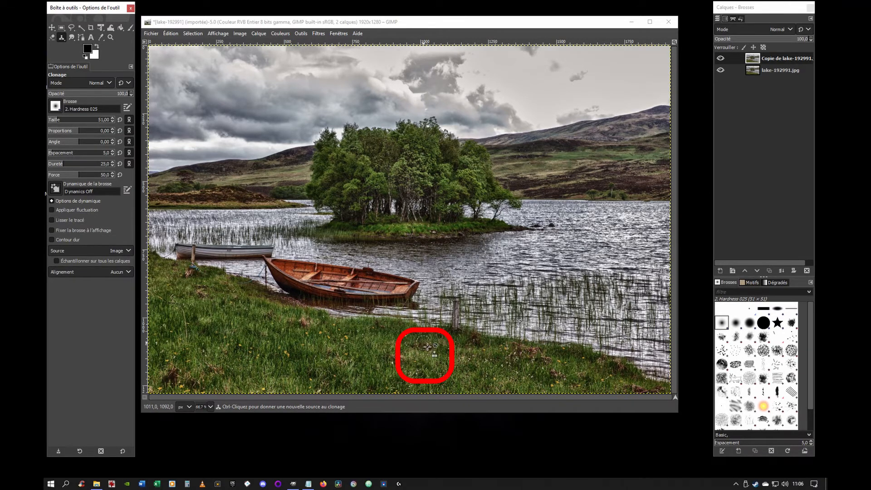
Step: Sample the open water to the right of the orange boat and clone it over the boat's stern and interior
left_click(497, 291)
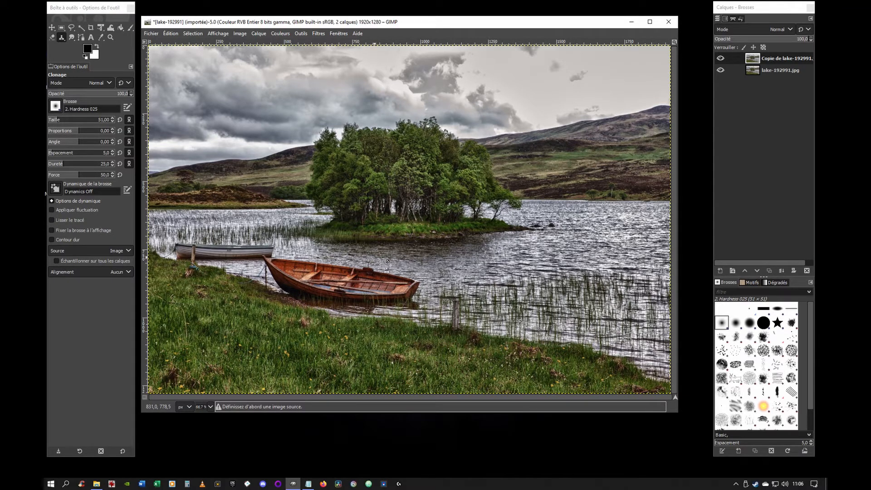
left_click(498, 289)
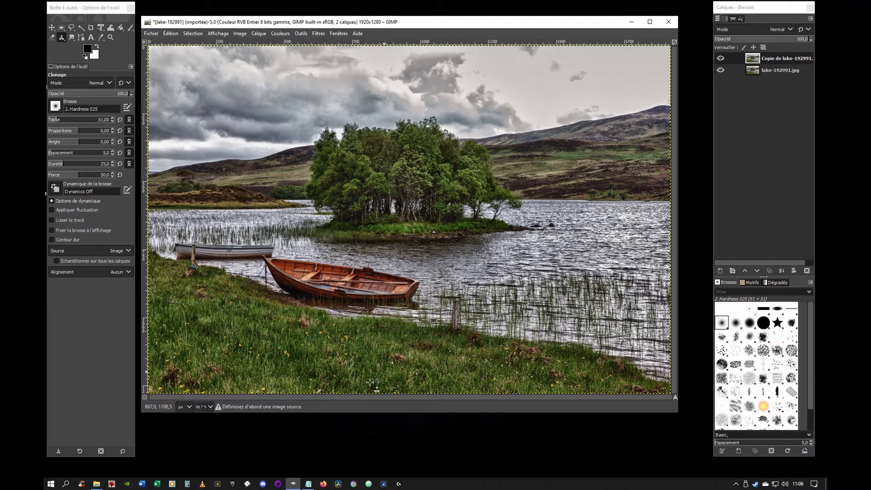
left_click(579, 263)
key("ctrl")
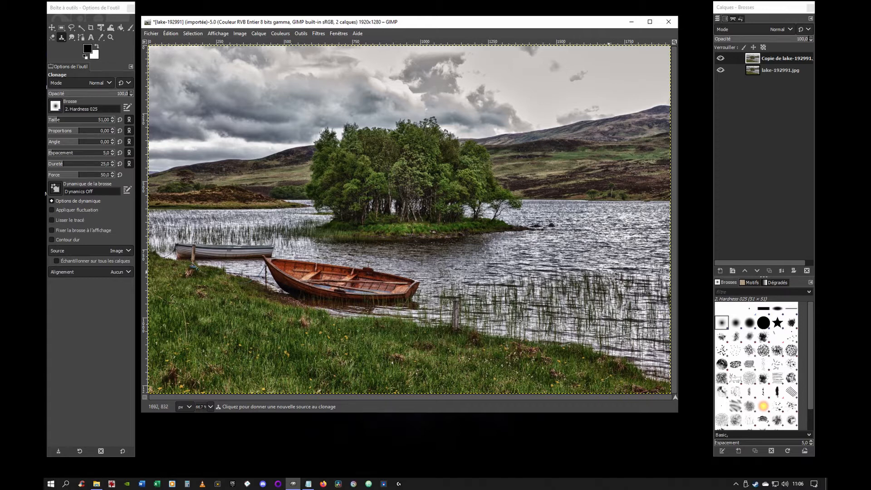
left_click(574, 274, "ctrl")
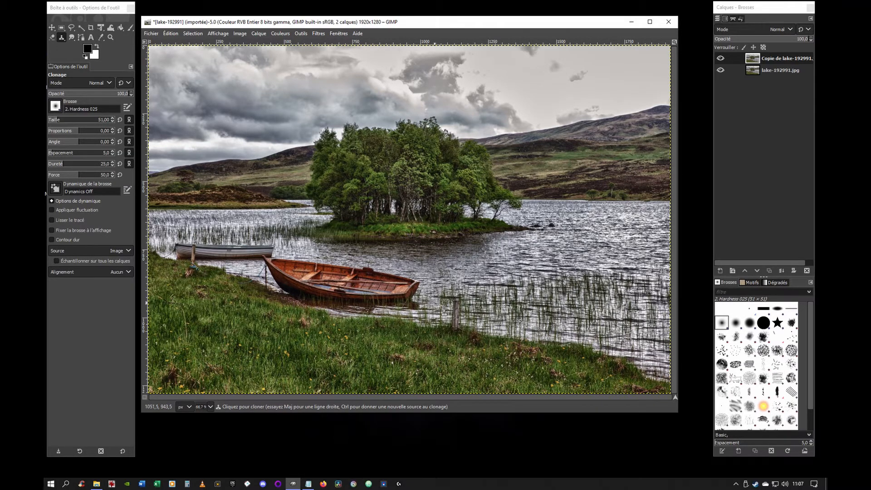
left_click_drag(437, 301, 322, 283)
mouse_move(458, 281)
left_mouse_down()
mouse_move(452, 298)
mouse_move(360, 278)
left_mouse_up()
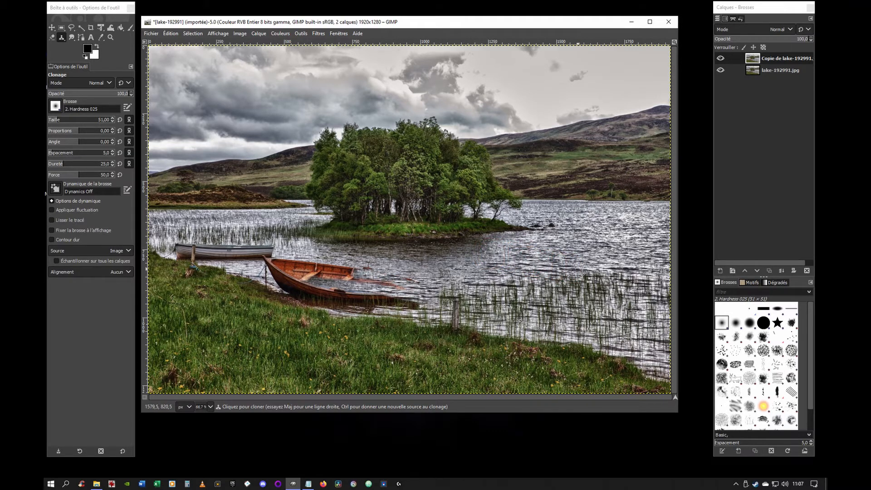
left_click_drag(426, 292, 349, 283)
mouse_move(417, 282)
left_mouse_down()
mouse_move(353, 275)
mouse_move(360, 284)
mouse_move(317, 271)
mouse_move(347, 271)
mouse_move(294, 272)
left_mouse_up()
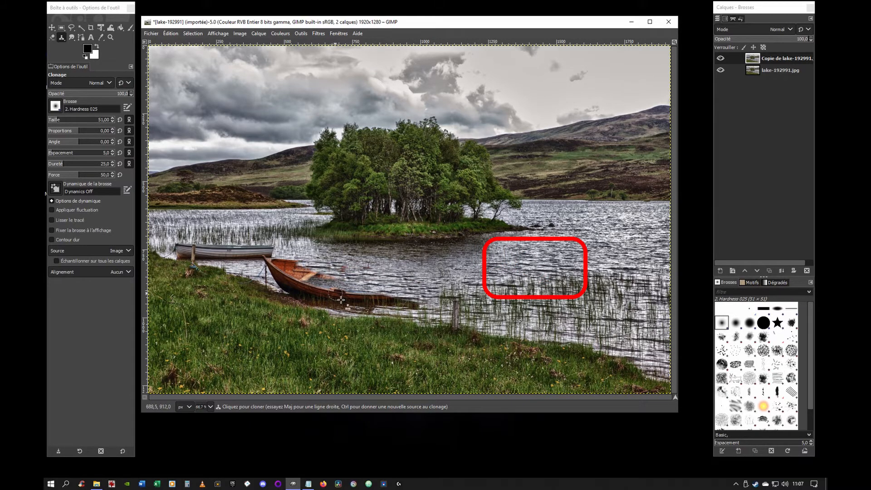
Step: Clone water over the rest of the orange boat's hull and bow, down to the grassy shoreline
left_click_drag(336, 296, 287, 275)
left_click_drag(359, 290, 296, 270)
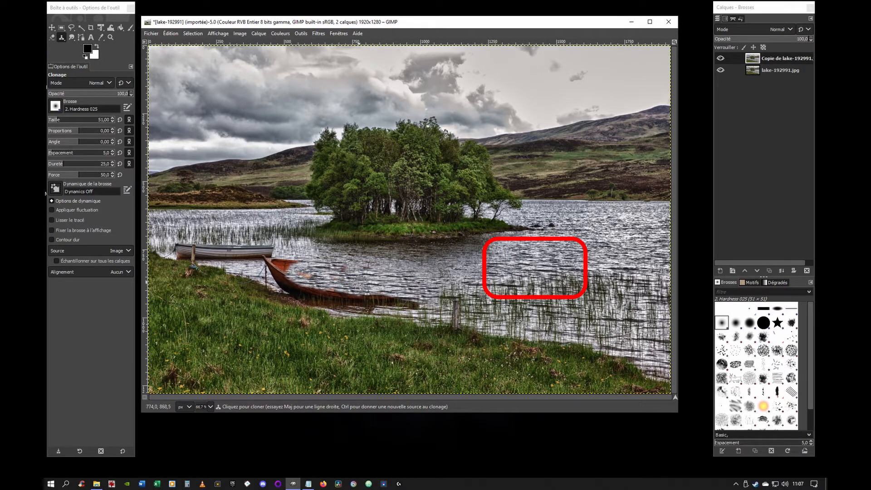
left_click_drag(363, 288, 311, 274)
left_click_drag(410, 301, 319, 282)
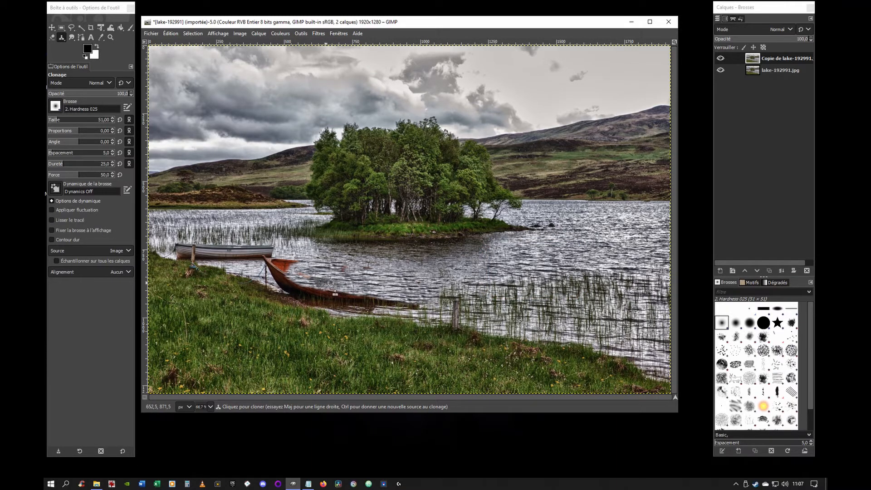
mouse_move(347, 294)
left_mouse_down()
mouse_move(308, 279)
mouse_move(350, 292)
mouse_move(270, 264)
mouse_move(298, 270)
mouse_move(299, 296)
mouse_move(280, 276)
mouse_move(330, 303)
mouse_move(350, 305)
mouse_move(310, 294)
mouse_move(418, 310)
mouse_move(347, 303)
mouse_move(378, 317)
mouse_move(348, 314)
mouse_move(305, 299)
mouse_move(277, 275)
mouse_move(298, 296)
mouse_move(312, 300)
mouse_move(275, 272)
left_mouse_up()
mouse_move(345, 270)
left_mouse_down()
mouse_move(322, 265)
mouse_move(365, 275)
left_mouse_up()
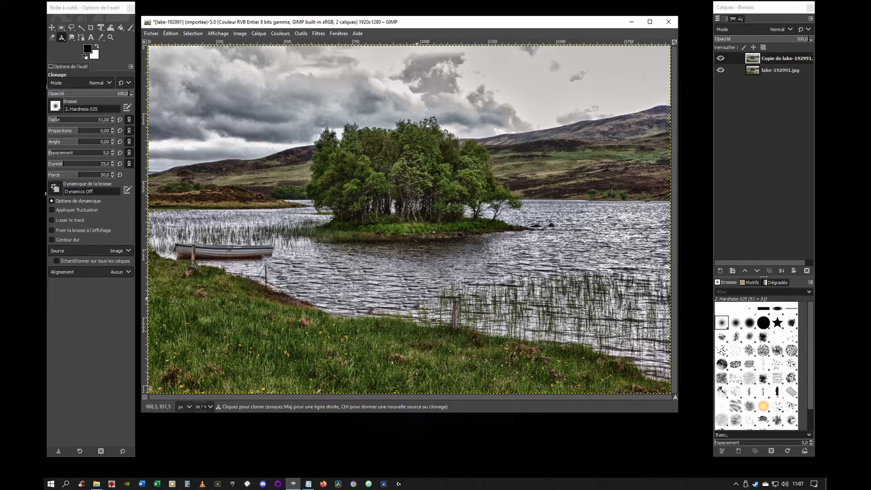
left_click_drag(410, 306, 369, 307)
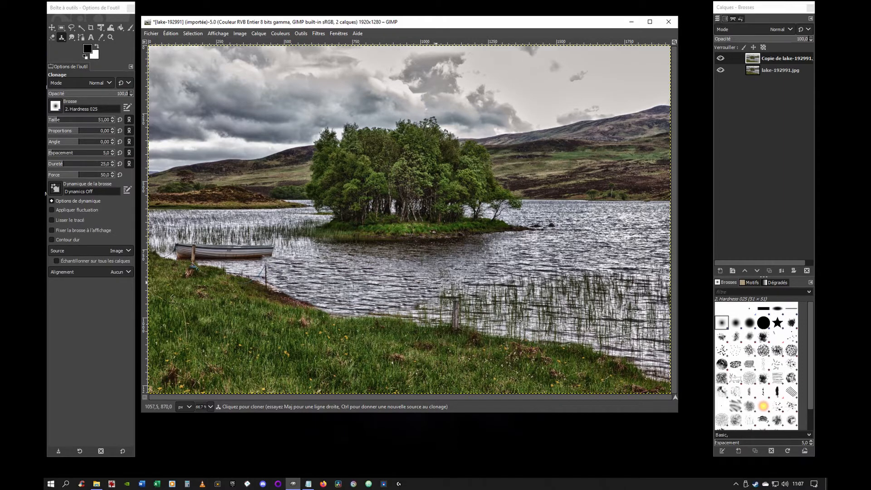
Step: Resample other spots of the photo and clone reeds into the retouched water to break up the repeated texture
left_click(385, 263, "ctrl")
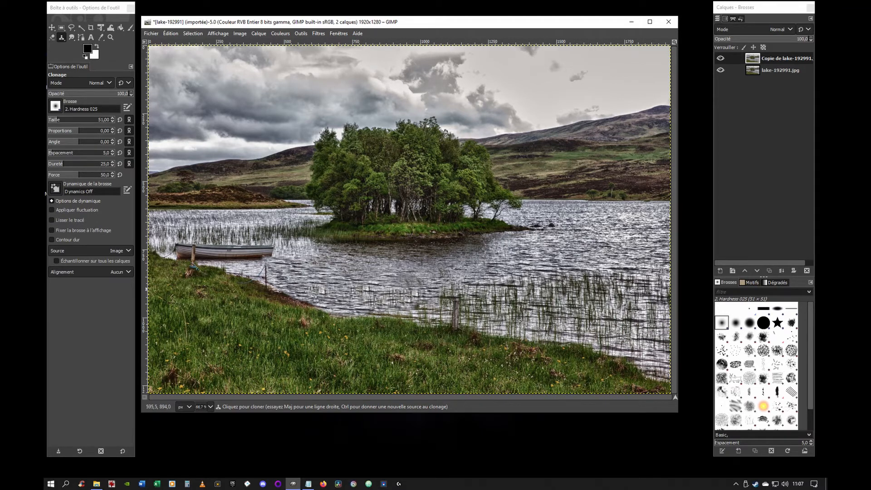
mouse_move(334, 275)
left_mouse_down()
mouse_move(399, 303)
mouse_move(296, 283)
left_mouse_up()
left_click(540, 337, "ctrl")
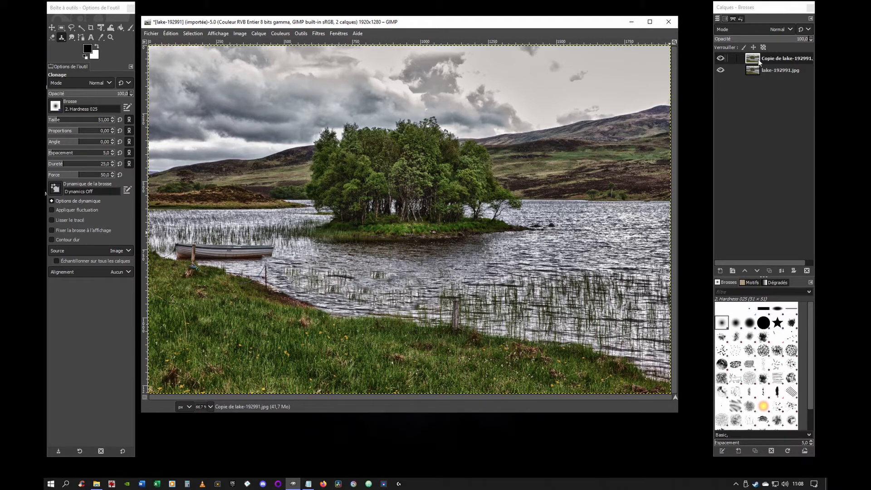
Step: Duplicate the original lake-192991.jpg layer and move the copy to the top of the layer stack
left_click(754, 69)
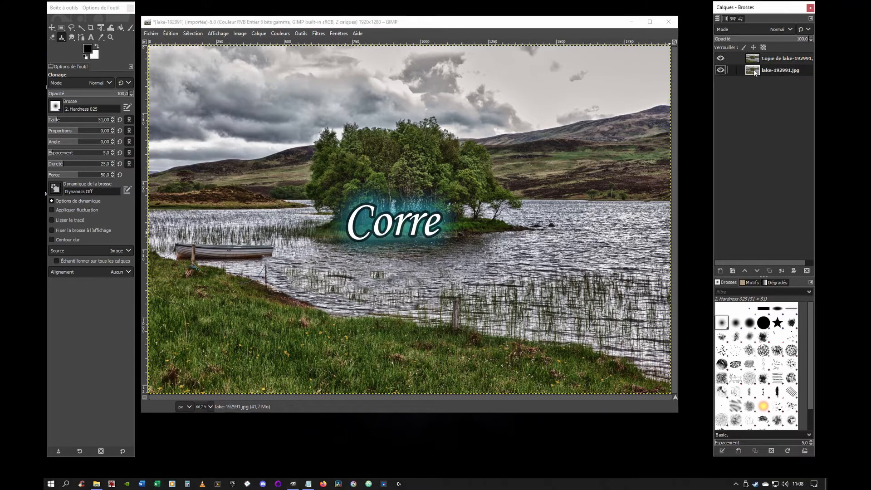
left_click(770, 271)
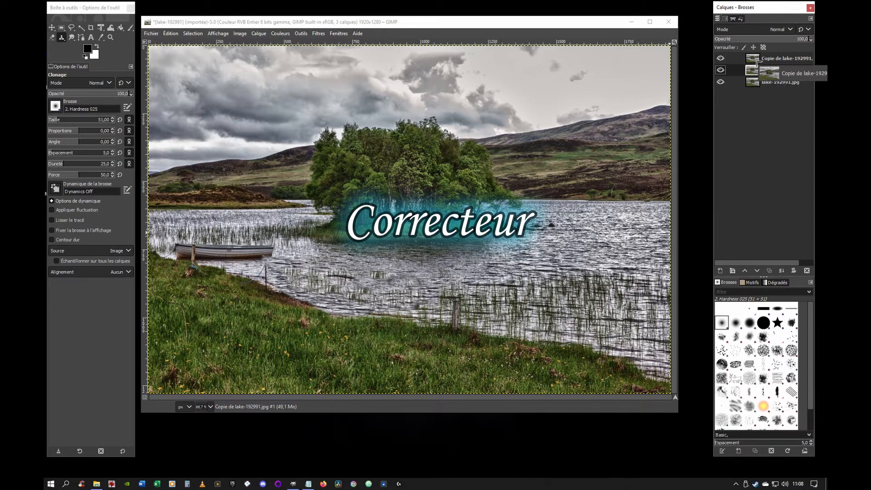
Step: Toggle the top layer's visibility to compare the original photo with the cloned version, leaving the layer shown
left_click(721, 58)
left_click(722, 58)
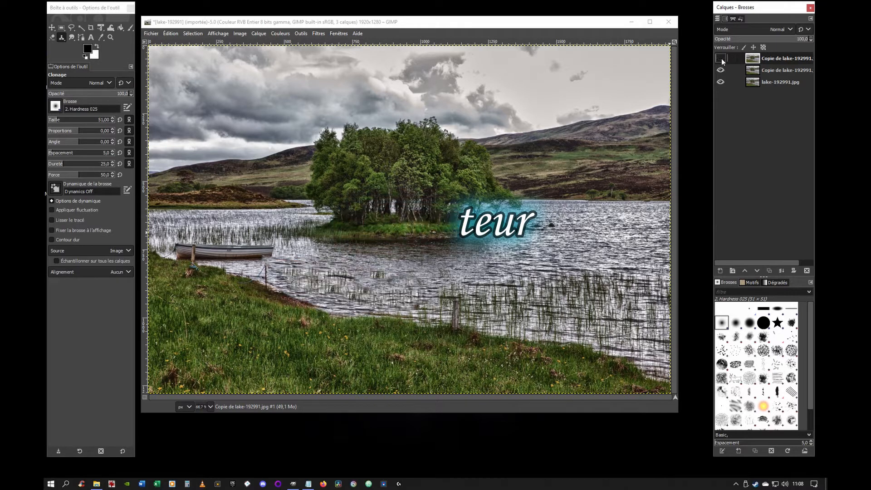
left_click(722, 58)
left_click(722, 58)
left_click(722, 58)
left_click(721, 58)
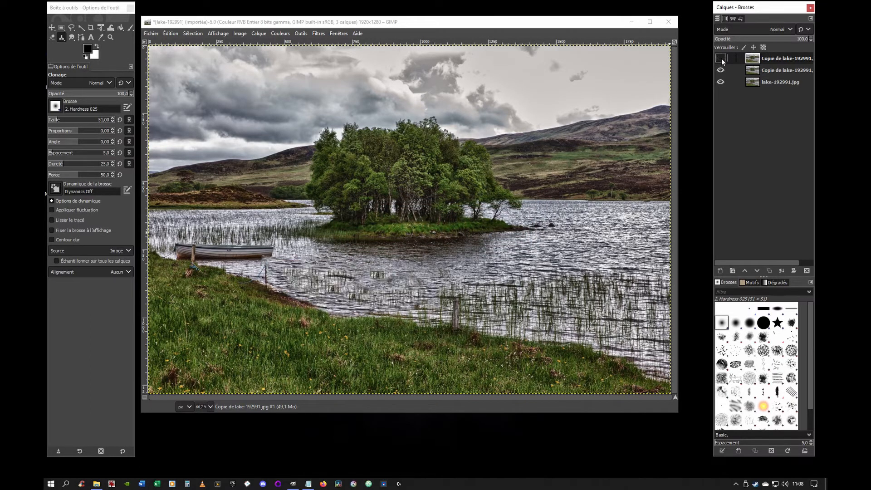
left_click(722, 58)
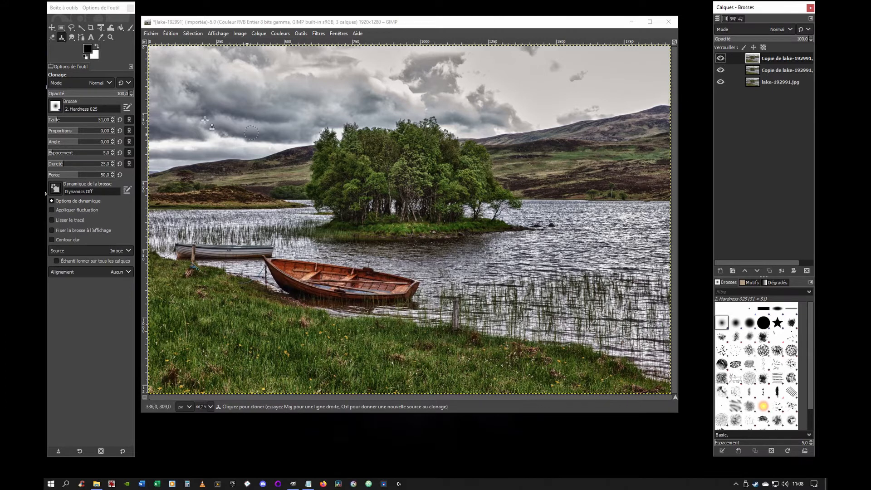
Step: With the Heal tool (Correcteur), sample the water to the right of the orange boat and paint over the boat
left_click(63, 40)
right_click(62, 39)
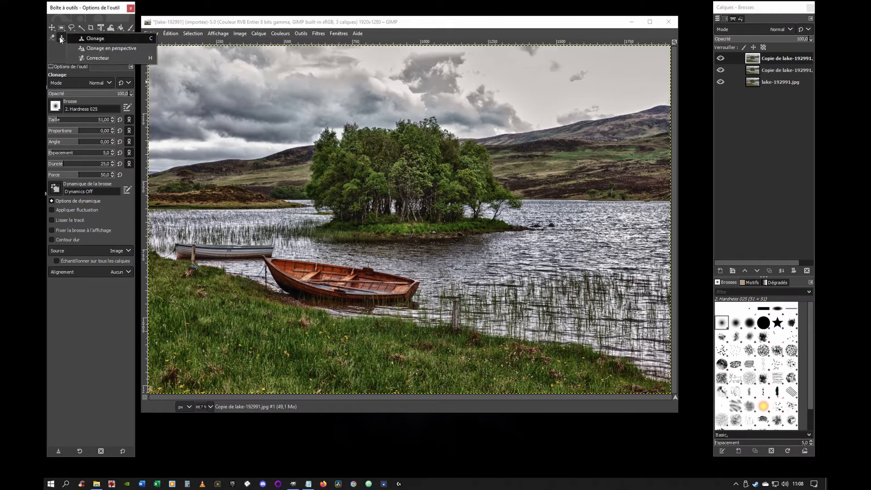
left_click(100, 58)
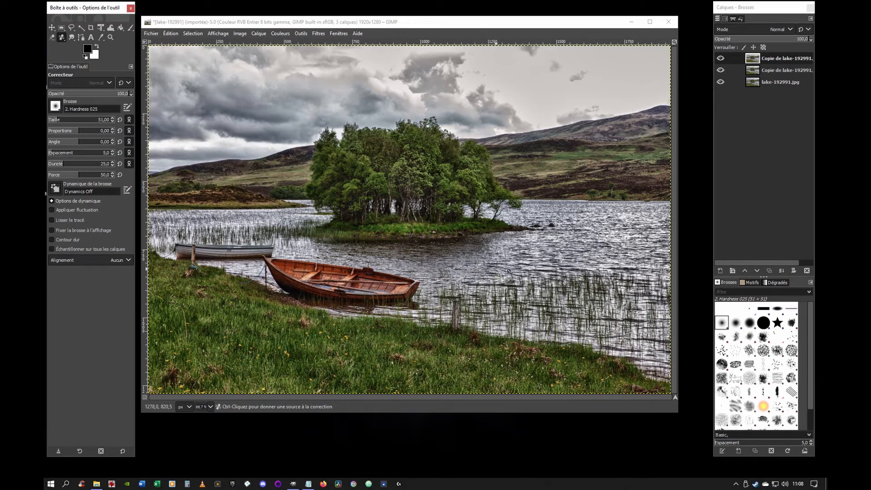
key("ctrl")
left_click(576, 279, "ctrl")
mouse_move(407, 299)
left_mouse_down()
mouse_move(332, 294)
mouse_move(413, 298)
mouse_move(343, 286)
mouse_move(406, 290)
mouse_move(345, 279)
mouse_move(414, 288)
mouse_move(341, 272)
mouse_move(359, 287)
mouse_move(288, 264)
mouse_move(312, 277)
mouse_move(305, 280)
mouse_move(278, 265)
mouse_move(292, 282)
mouse_move(269, 267)
mouse_move(323, 297)
mouse_move(291, 288)
mouse_move(425, 308)
mouse_move(410, 305)
mouse_move(417, 289)
mouse_move(417, 297)
mouse_move(369, 303)
mouse_move(300, 298)
mouse_move(345, 308)
mouse_move(315, 304)
mouse_move(290, 292)
mouse_move(326, 296)
mouse_move(282, 278)
mouse_move(369, 310)
mouse_move(436, 271)
mouse_move(414, 289)
mouse_move(367, 284)
mouse_move(400, 292)
mouse_move(304, 274)
left_mouse_up()
Step: Resample other areas of open water and heal the reddish remains of the boat again
left_click(447, 249, "ctrl")
left_click(621, 247, "ctrl")
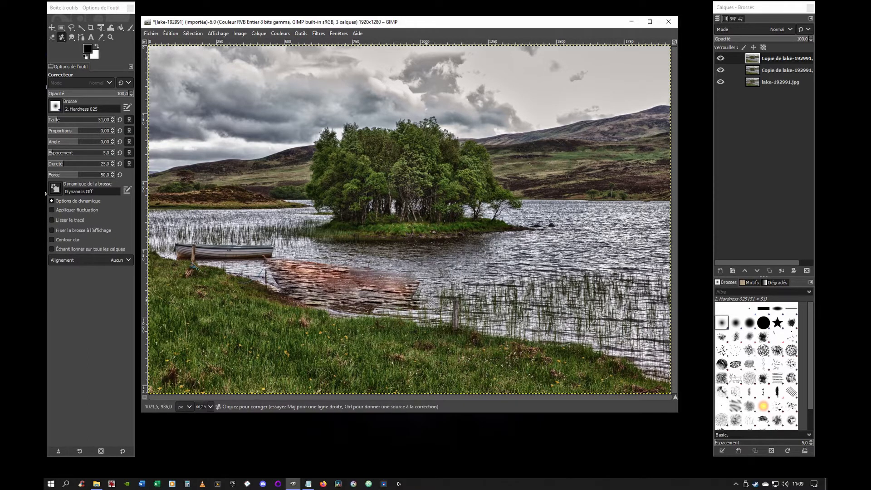
mouse_move(407, 298)
left_mouse_down()
mouse_move(337, 289)
mouse_move(396, 287)
mouse_move(366, 279)
mouse_move(411, 294)
mouse_move(312, 282)
mouse_move(355, 284)
mouse_move(296, 272)
mouse_move(357, 280)
mouse_move(289, 270)
mouse_move(290, 260)
mouse_move(279, 265)
mouse_move(325, 268)
mouse_move(256, 263)
left_mouse_up()
left_click(295, 254, "ctrl")
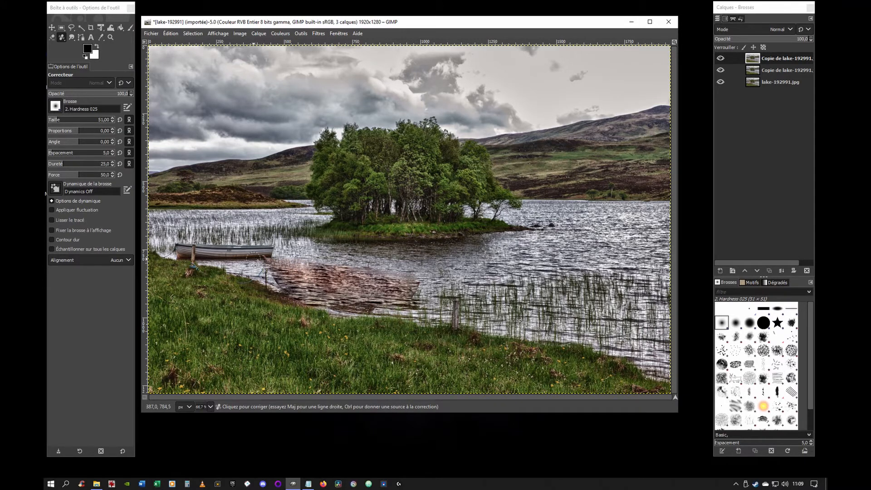
Step: Set the brush size to 27 and heal the orange bow tip out of the white boat's lower hull
scroll(256, 260, "up", 2)
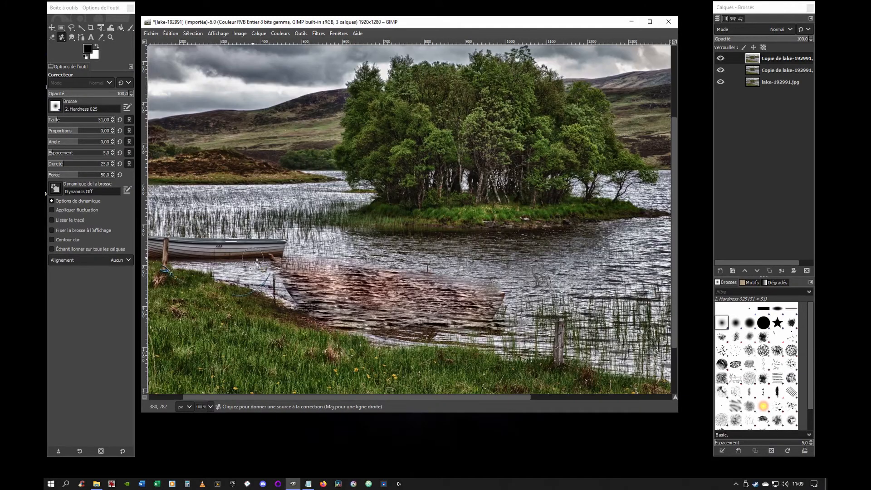
scroll(258, 262, "up", 3)
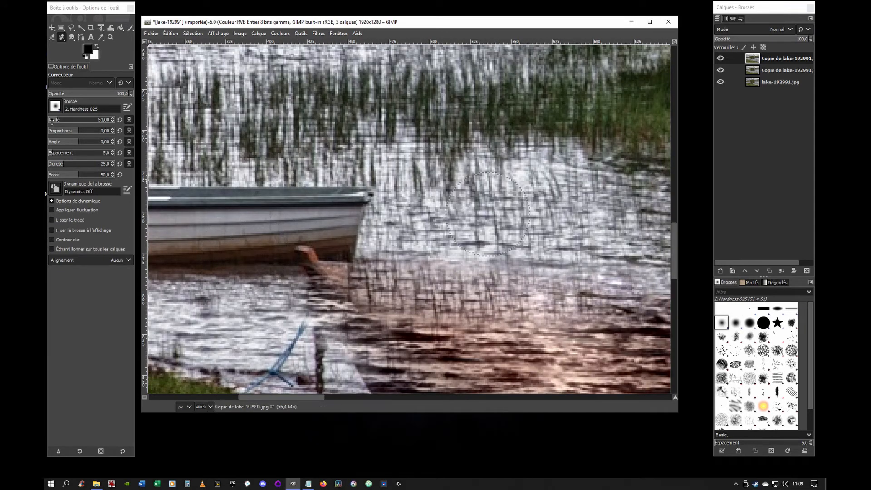
left_click(56, 121)
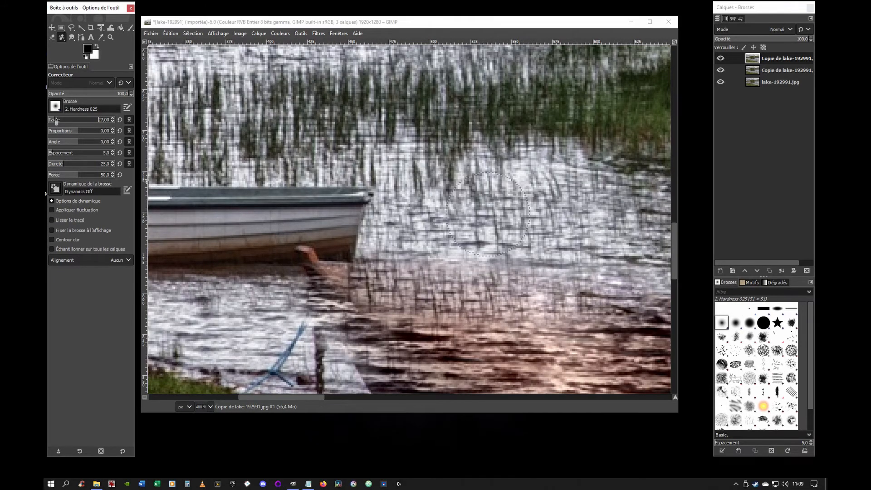
left_click(256, 260, "ctrl")
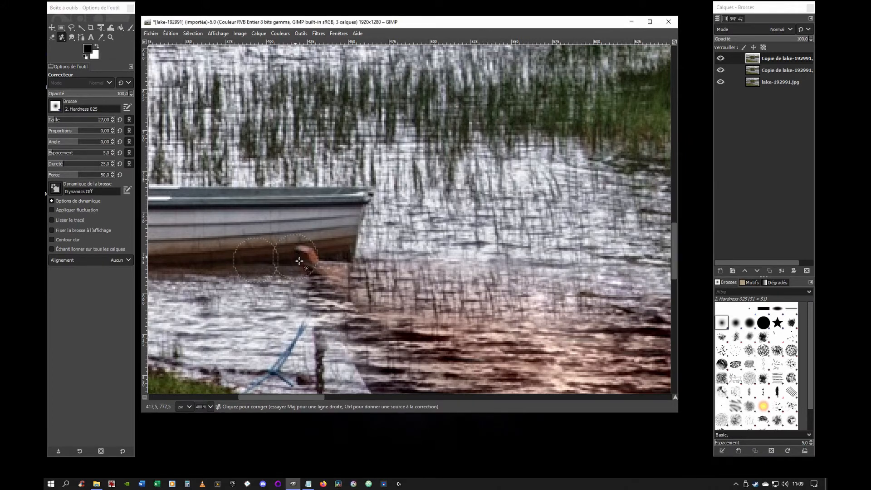
left_click(314, 261)
left_click_drag(327, 260, 347, 257)
left_click(309, 251, "ctrl")
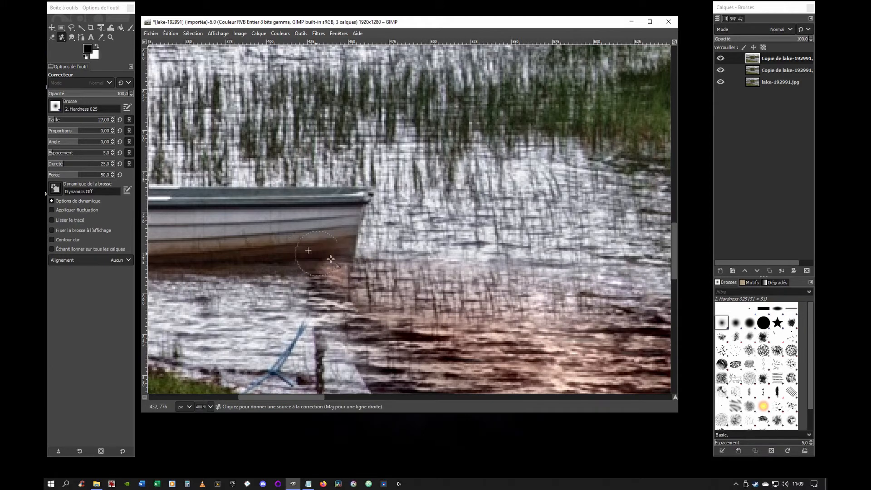
left_click(340, 250)
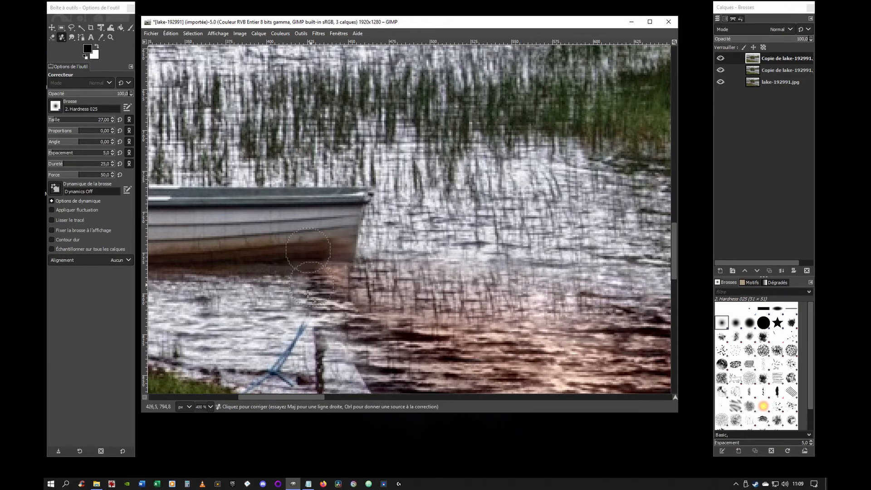
Step: Heal the reddish bow remains in the water just below the white boat's end, using nearby water samples
left_click(264, 283, "ctrl")
left_click_drag(325, 285, 351, 285)
left_click(420, 244, "ctrl")
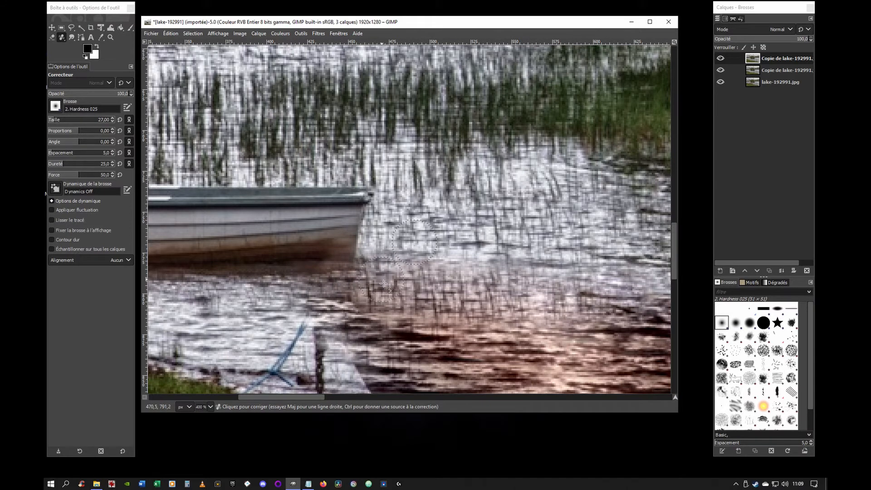
left_click(438, 144, "ctrl")
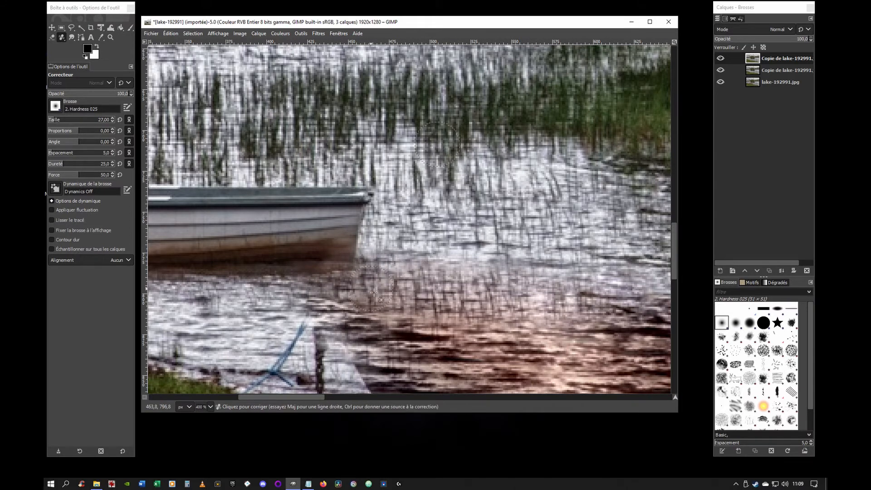
left_click(331, 293)
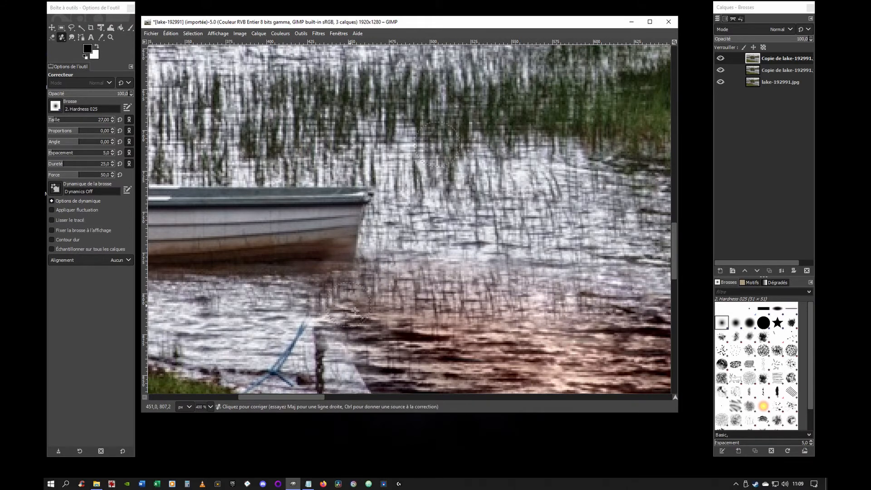
left_click(269, 312, "ctrl")
left_click(335, 298)
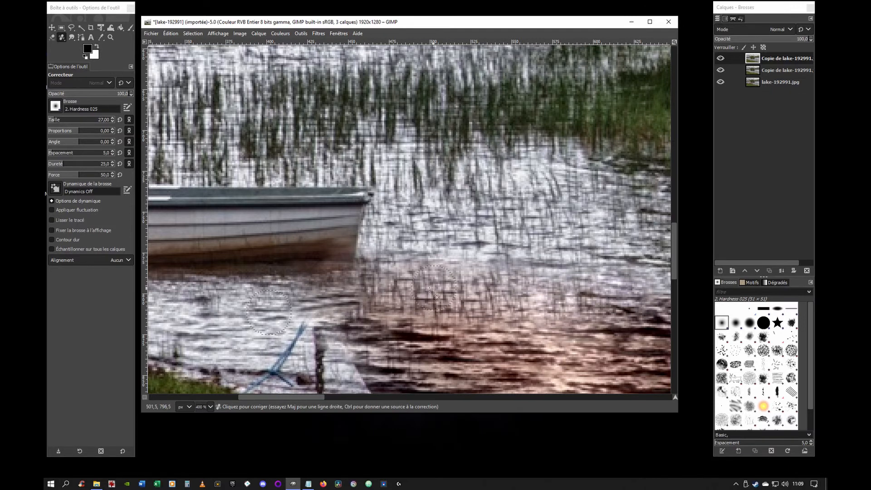
scroll(421, 275, "down", 4)
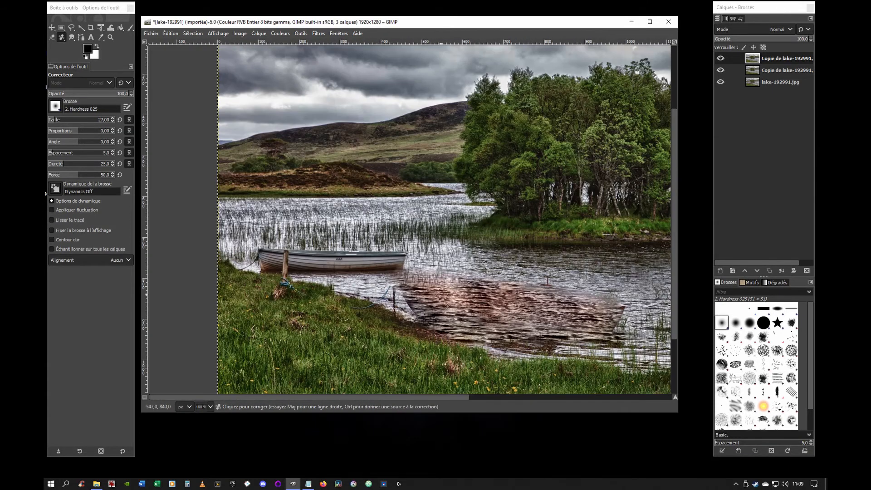
Step: Sample the reedy water to the right of the reddish patch and heal across the patch again
scroll(406, 292, "up", 3)
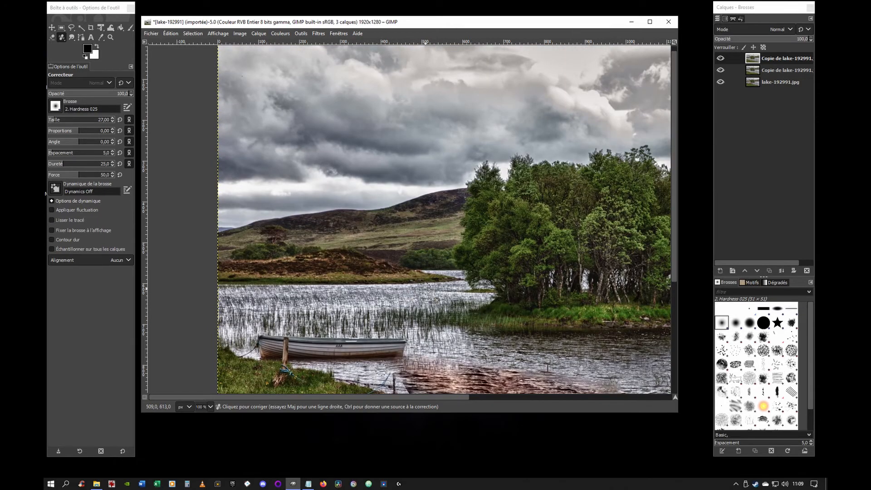
scroll(429, 293, "down", 5)
scroll(441, 295, "up", 3)
scroll(452, 287, "down", 1)
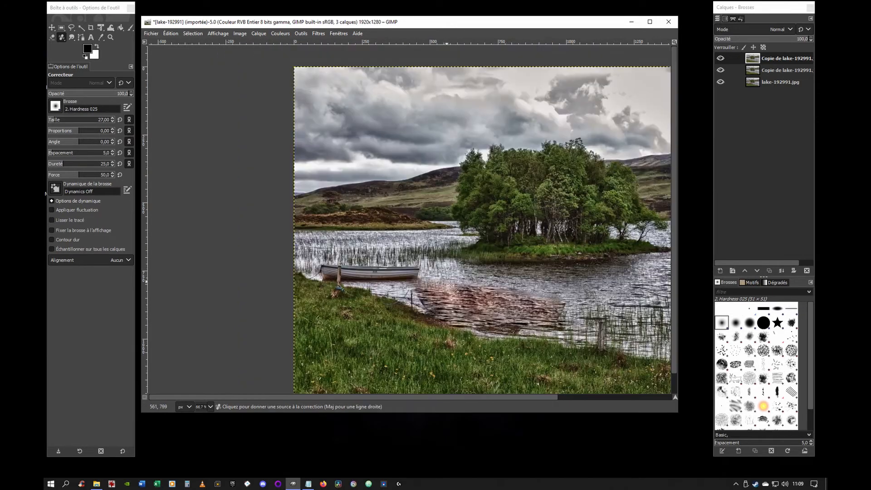
scroll(465, 270, "right", 3)
scroll(360, 249, "down", 1)
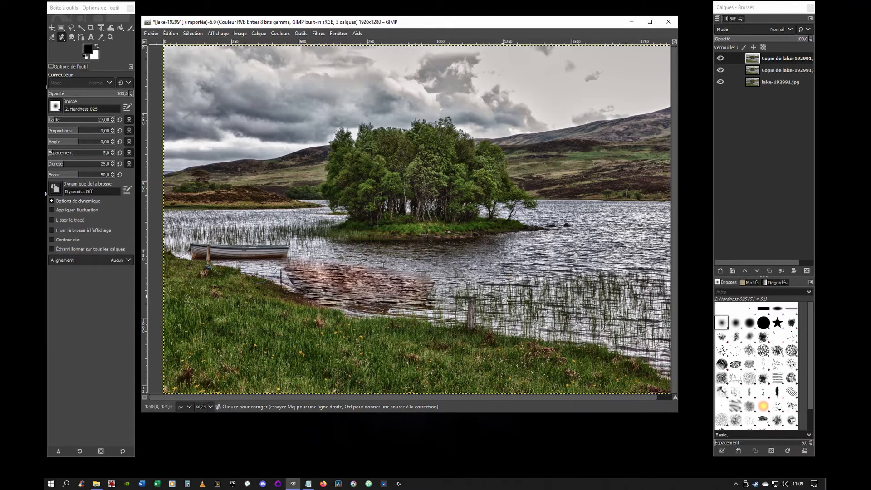
key("ctrl")
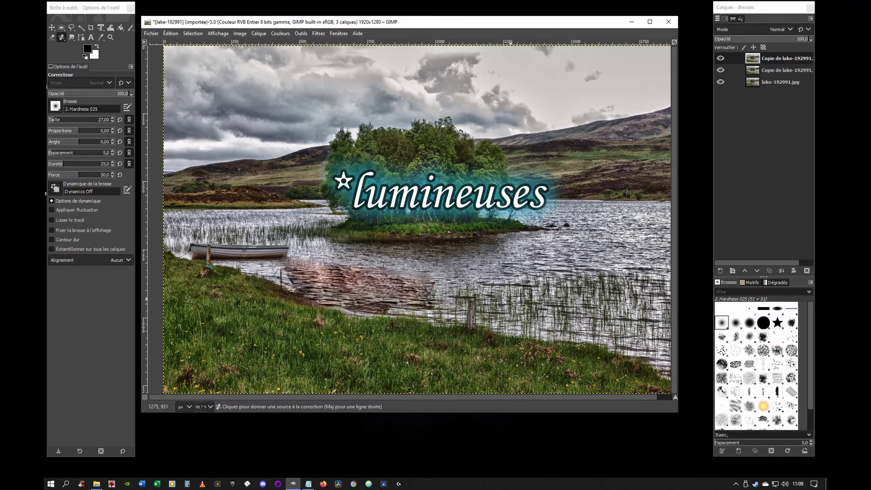
left_click(520, 287, "ctrl")
mouse_move(386, 288)
left_mouse_down()
mouse_move(355, 282)
mouse_move(424, 287)
mouse_move(383, 287)
mouse_move(403, 296)
mouse_move(352, 294)
mouse_move(392, 292)
mouse_move(343, 280)
mouse_move(367, 279)
mouse_move(351, 276)
mouse_move(309, 285)
left_mouse_up()
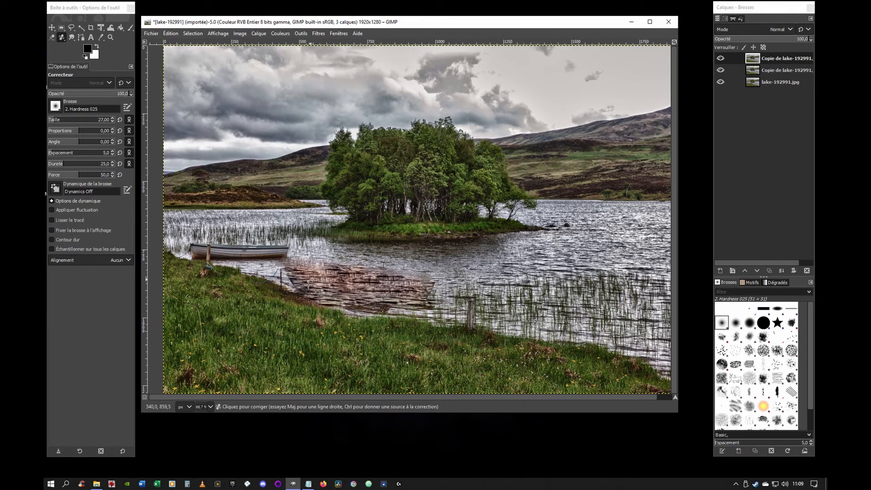
Step: Switch to the Dodge/Burn tool (Éclaircir / Assombrir) and lighten the reddish patch where the orange boat was
left_click(51, 35)
left_click(50, 37)
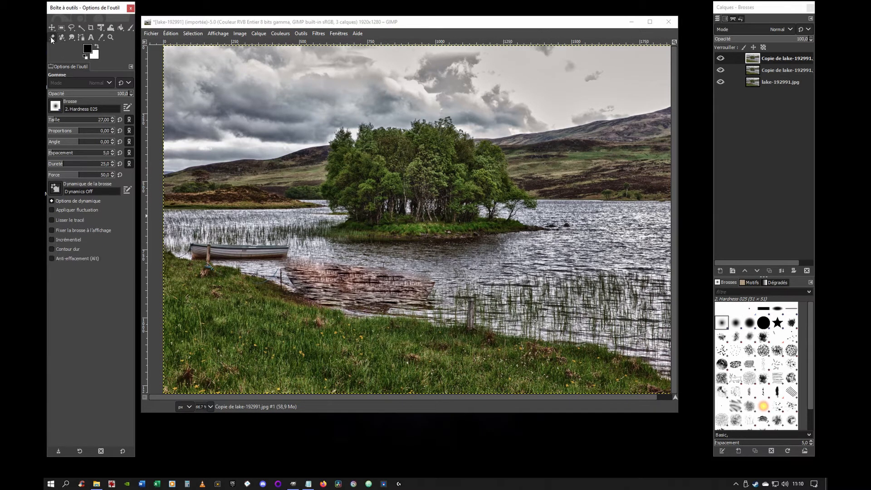
left_click(73, 40)
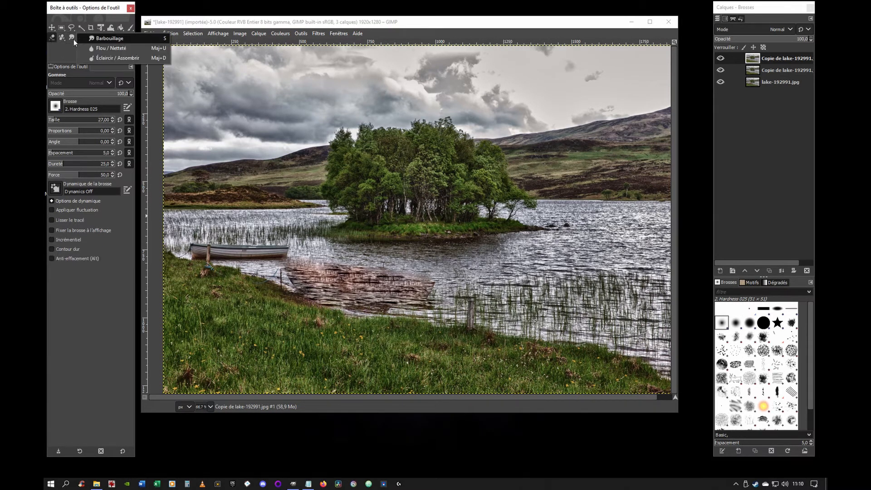
left_click(99, 58)
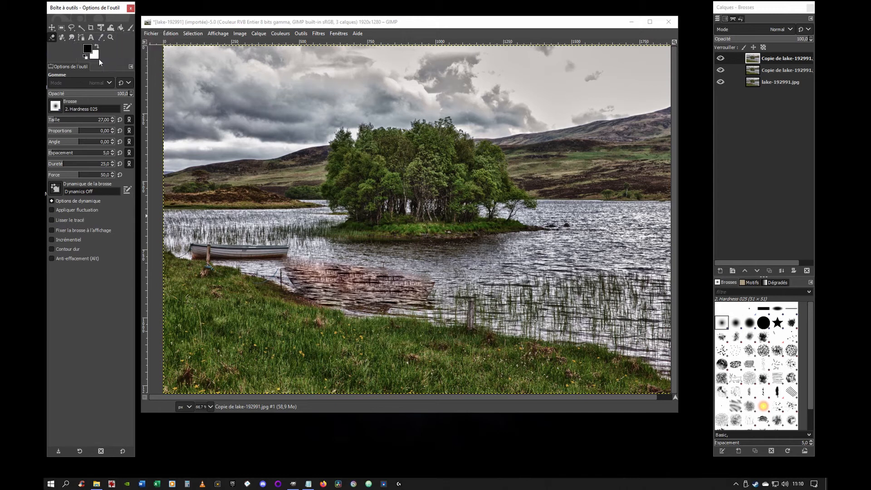
left_click(361, 287)
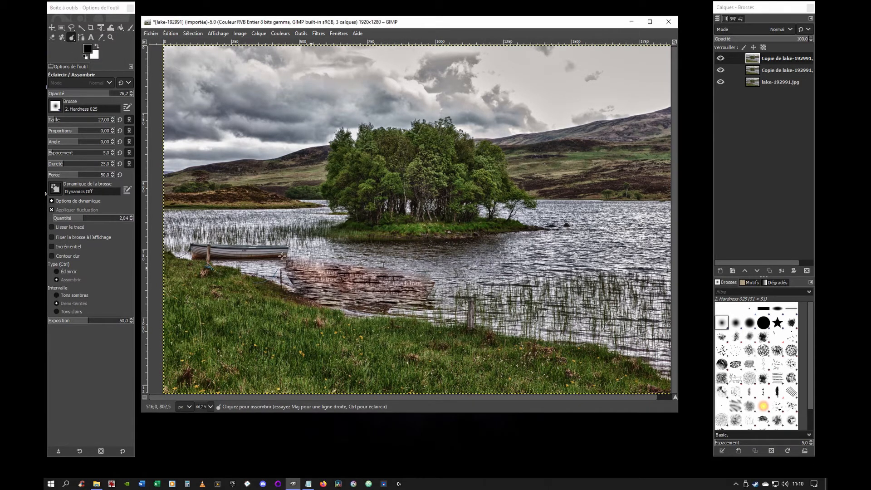
key("ctrl")
mouse_move(351, 286)
left_mouse_down()
mouse_move(386, 291)
mouse_move(379, 276)
mouse_move(421, 289)
mouse_move(330, 280)
mouse_move(356, 276)
mouse_move(347, 282)
mouse_move(356, 286)
mouse_move(302, 280)
mouse_move(349, 288)
mouse_move(332, 286)
mouse_move(385, 282)
mouse_move(342, 302)
mouse_move(413, 308)
mouse_move(359, 301)
left_mouse_up()
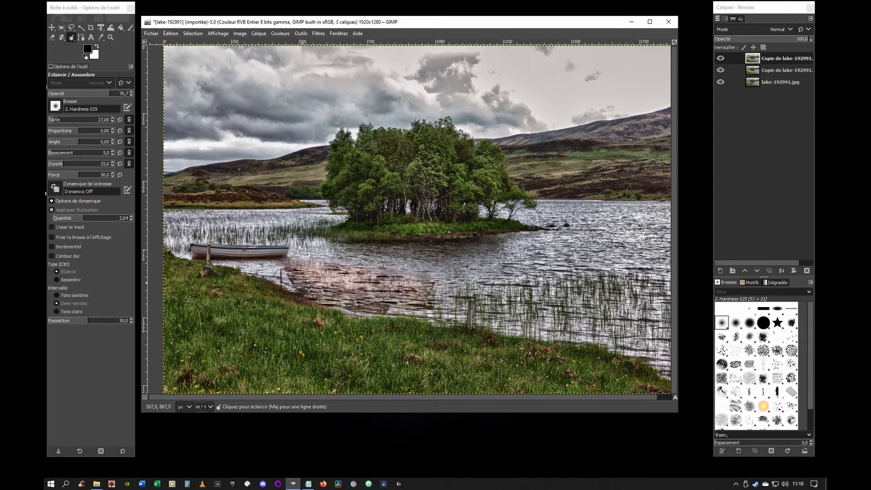
left_click_drag(309, 289, 348, 276)
Step: Toggle the top layer's visibility to compare the healed result with the cloned copy beneath it
left_click(721, 61)
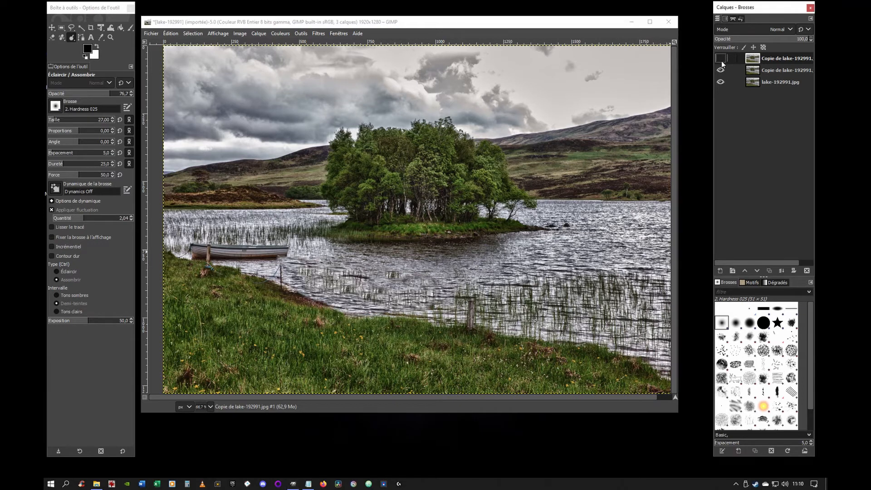
left_click(722, 61)
left_click(722, 60)
left_click(722, 61)
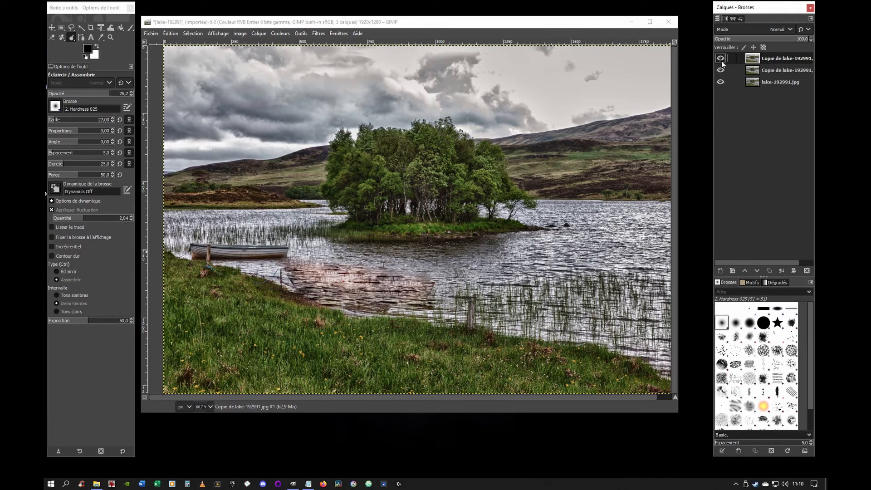
Step: With the Heal tool at brush size 44, sample open water right of the patch and paint over the reddish remains
left_click(63, 39)
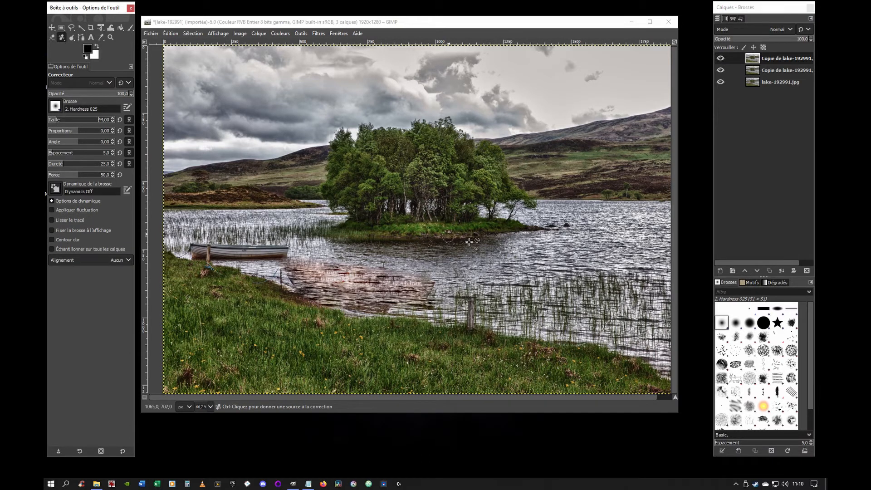
left_click(522, 261, "ctrl")
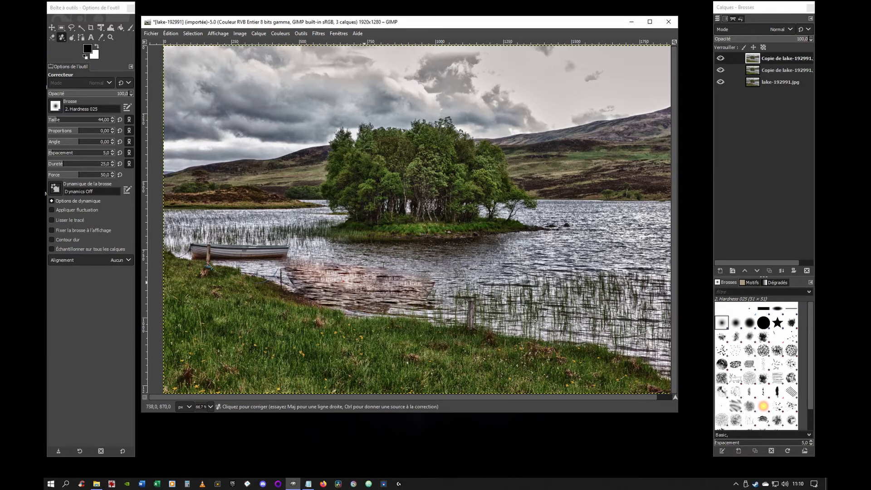
mouse_move(395, 282)
left_mouse_down()
mouse_move(330, 281)
mouse_move(360, 283)
mouse_move(338, 285)
mouse_move(330, 275)
mouse_move(340, 276)
mouse_move(304, 269)
mouse_move(437, 291)
mouse_move(395, 289)
mouse_move(417, 296)
mouse_move(357, 302)
mouse_move(373, 318)
mouse_move(293, 289)
mouse_move(344, 289)
mouse_move(335, 280)
mouse_move(408, 288)
mouse_move(426, 265)
mouse_move(396, 283)
mouse_move(335, 282)
left_mouse_up()
mouse_move(393, 295)
left_mouse_down()
mouse_move(350, 278)
mouse_move(371, 295)
mouse_move(303, 286)
mouse_move(420, 290)
mouse_move(389, 287)
mouse_move(437, 306)
mouse_move(414, 311)
mouse_move(432, 301)
mouse_move(401, 287)
mouse_move(445, 300)
mouse_move(440, 292)
mouse_move(422, 300)
mouse_move(464, 285)
mouse_move(419, 291)
mouse_move(443, 297)
mouse_move(422, 300)
mouse_move(376, 294)
mouse_move(425, 304)
mouse_move(328, 276)
left_mouse_up()
Step: Resample the reedy water near the wooden post and heal the reddish patch with several more strokes
left_click(513, 296, "ctrl")
left_click_drag(393, 282, 314, 271)
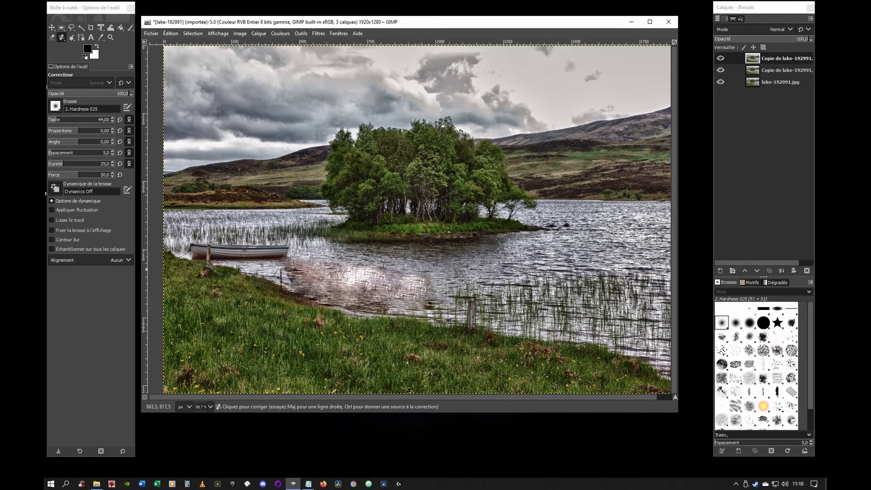
mouse_move(391, 264)
left_mouse_down()
mouse_move(372, 282)
mouse_move(323, 278)
mouse_move(382, 280)
mouse_move(334, 276)
mouse_move(373, 288)
mouse_move(330, 283)
mouse_move(383, 278)
mouse_move(338, 281)
left_mouse_up()
left_click(477, 294, "ctrl")
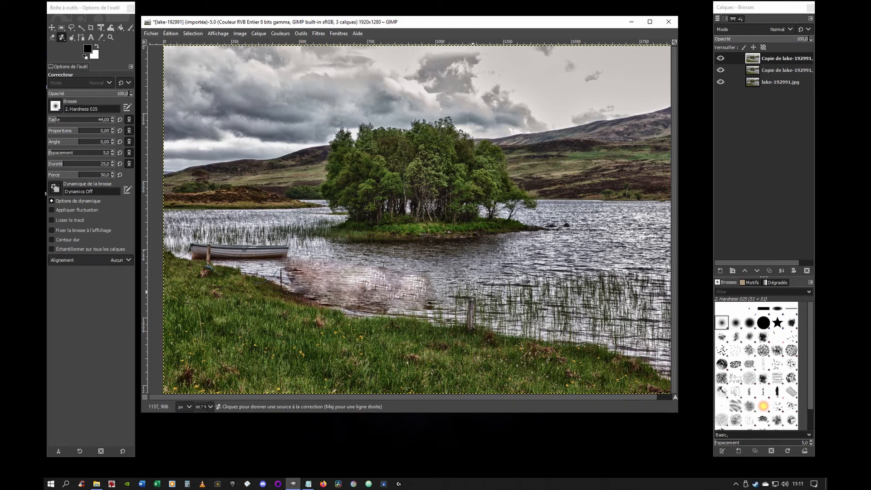
mouse_move(392, 283)
left_mouse_down()
mouse_move(343, 277)
mouse_move(386, 292)
mouse_move(381, 280)
mouse_move(315, 271)
left_mouse_up()
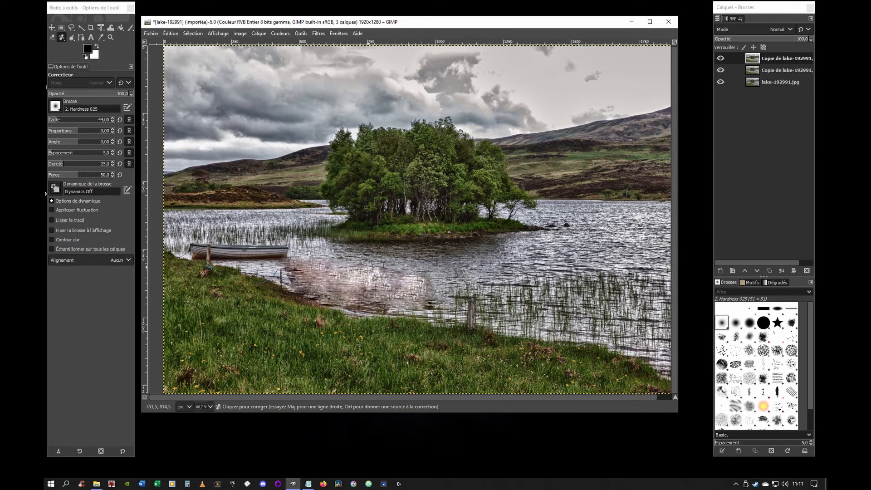
mouse_move(370, 269)
left_mouse_down()
mouse_move(395, 297)
mouse_move(336, 281)
mouse_move(395, 281)
mouse_move(415, 295)
left_mouse_up()
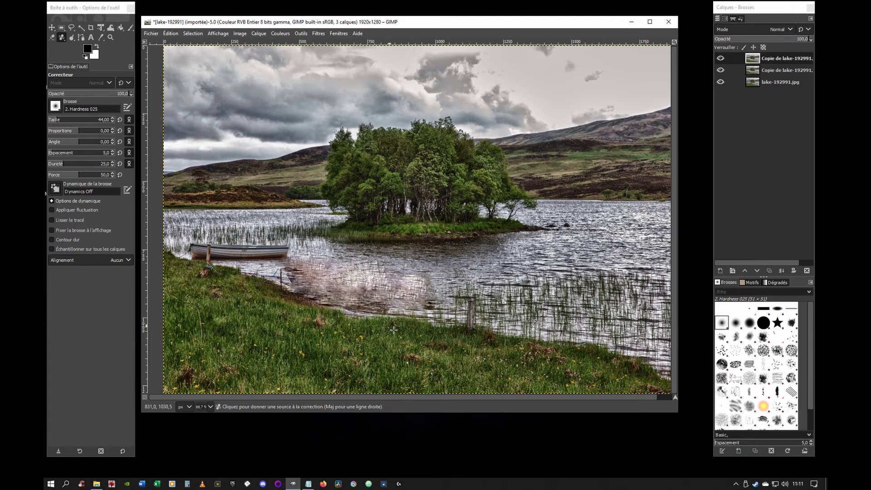
Step: Heal the grassy shoreline along the lower edge of the patch, resampling the bank edge for its left part
scroll(413, 340, "up", 3)
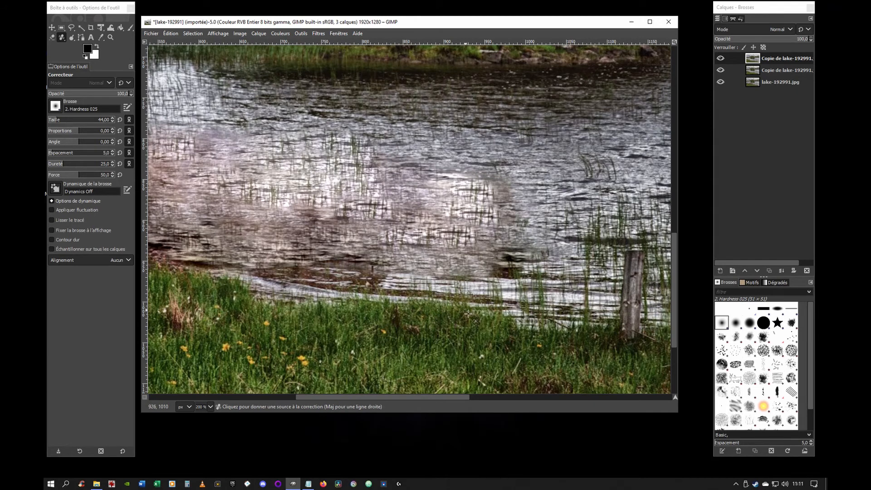
mouse_move(385, 303)
left_mouse_down()
mouse_move(284, 296)
mouse_move(296, 305)
mouse_move(262, 295)
mouse_move(254, 310)
mouse_move(211, 293)
left_mouse_up()
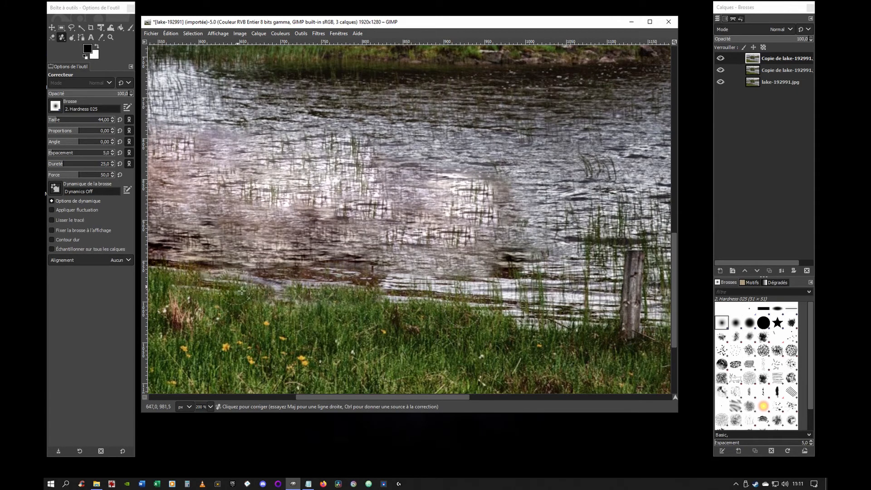
scroll(245, 292, "left", 5)
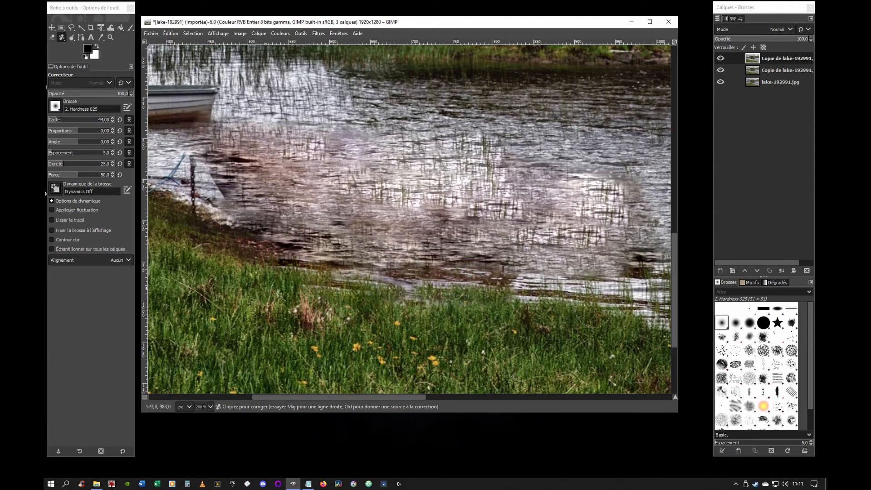
left_click(302, 270, "ctrl")
mouse_move(359, 275)
left_mouse_down()
mouse_move(282, 261)
mouse_move(390, 283)
mouse_move(306, 272)
mouse_move(363, 305)
mouse_move(406, 287)
mouse_move(307, 266)
mouse_move(312, 271)
mouse_move(239, 248)
mouse_move(293, 263)
mouse_move(271, 243)
mouse_move(240, 238)
left_mouse_up()
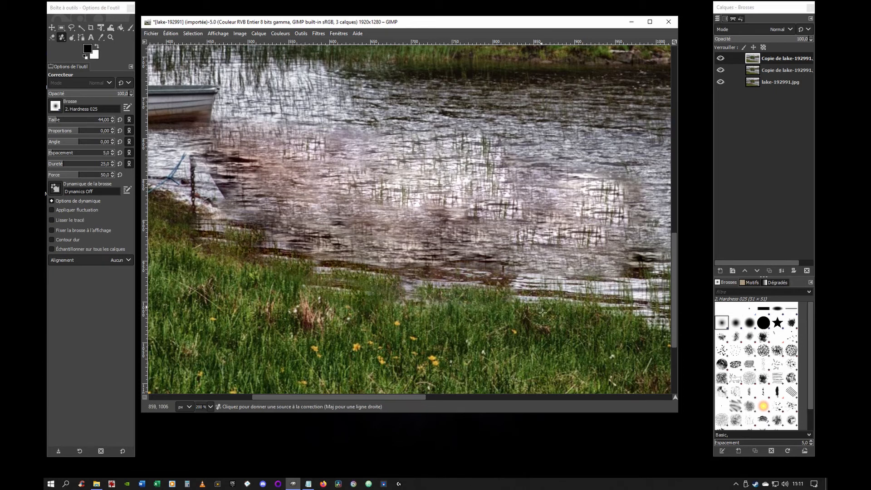
Step: Sample the bank edge below the white boat and heal the shoreline right of the chain with it
scroll(242, 263, "left", 1)
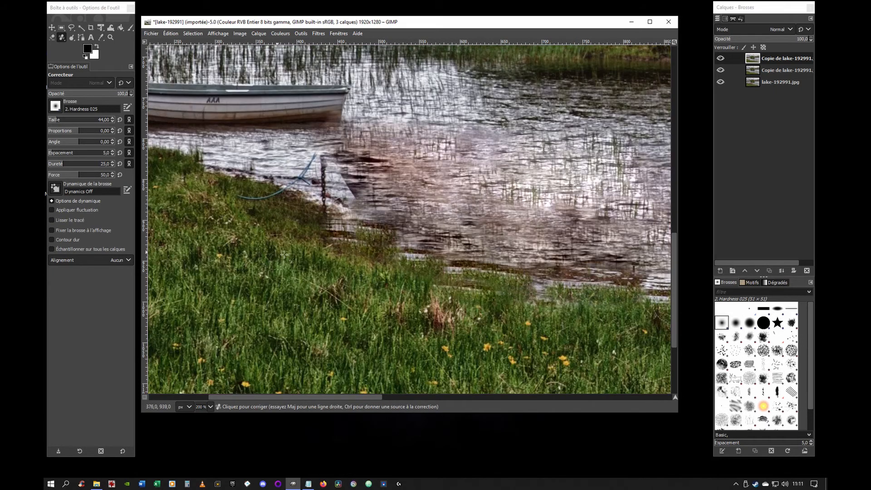
left_click(209, 168, "ctrl")
mouse_move(362, 252)
left_mouse_down()
mouse_move(393, 261)
mouse_move(367, 245)
mouse_move(429, 267)
mouse_move(401, 269)
mouse_move(503, 297)
left_mouse_up()
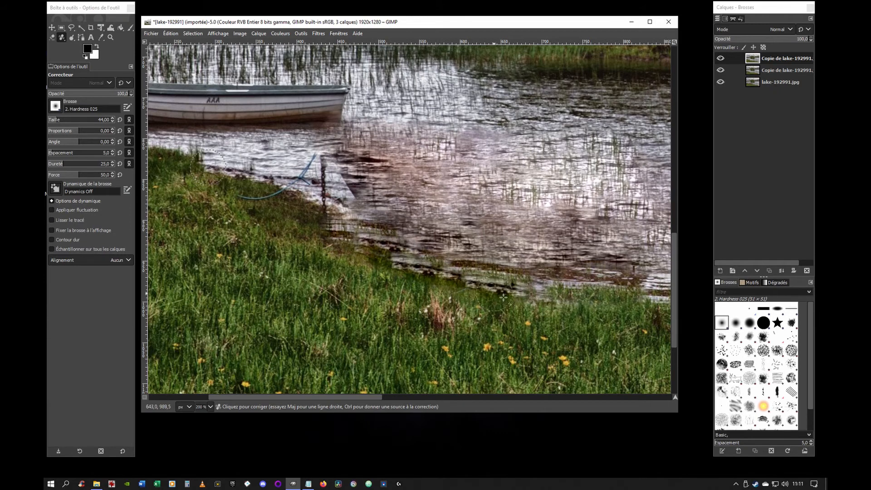
Step: View the whole photo and toggle the top layer's visibility to compare the finished healing with the cloned copy
scroll(527, 252, "down", 3)
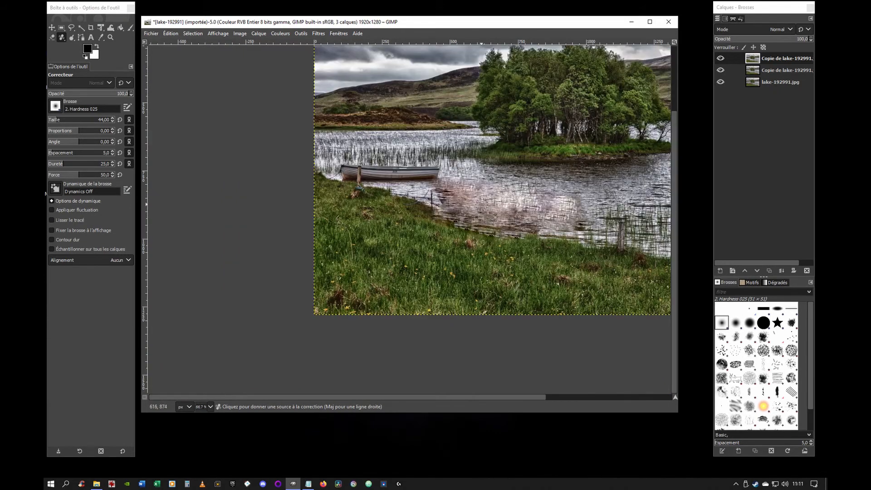
scroll(423, 195, "up", 3)
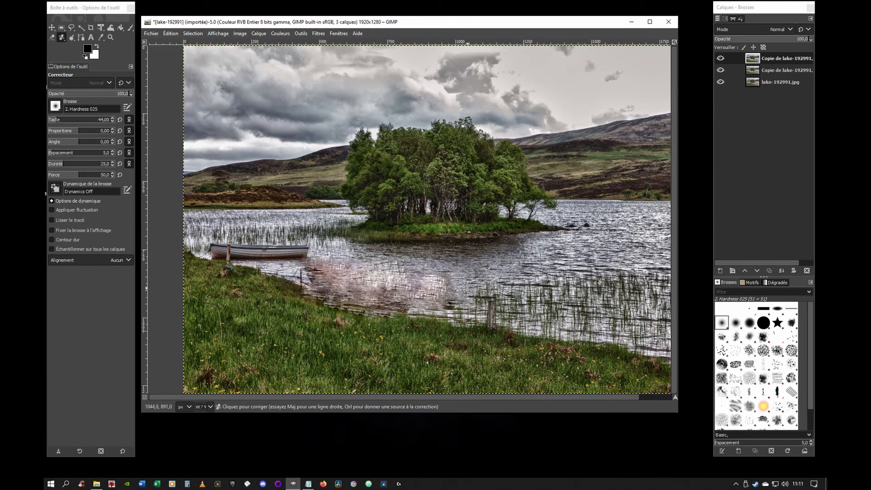
left_click(720, 58)
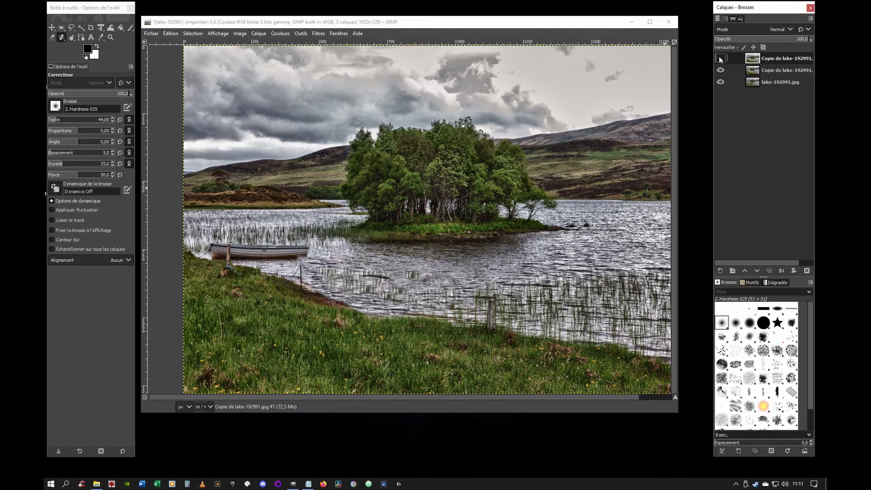
left_click(720, 58)
left_click(720, 58)
left_click(720, 58)
Step: Duplicate the original lake-192991.jpg layer and move the copy to the top of the layer stack
left_click(758, 82)
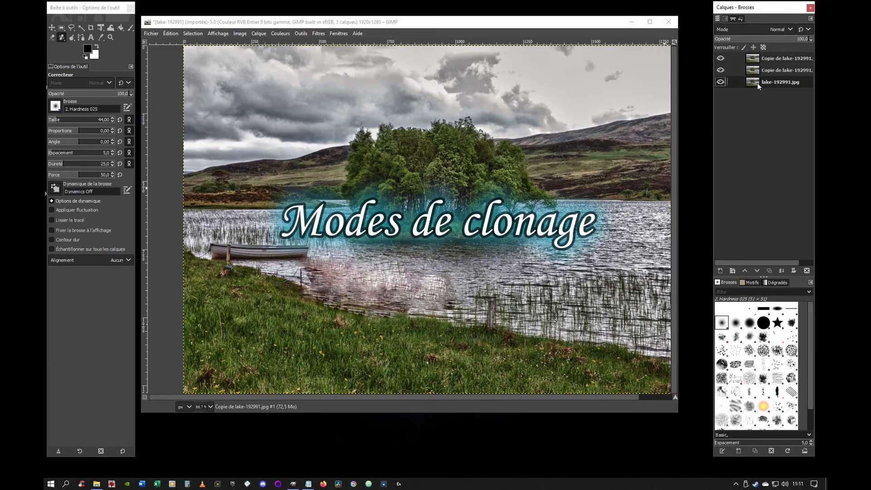
left_click(769, 271)
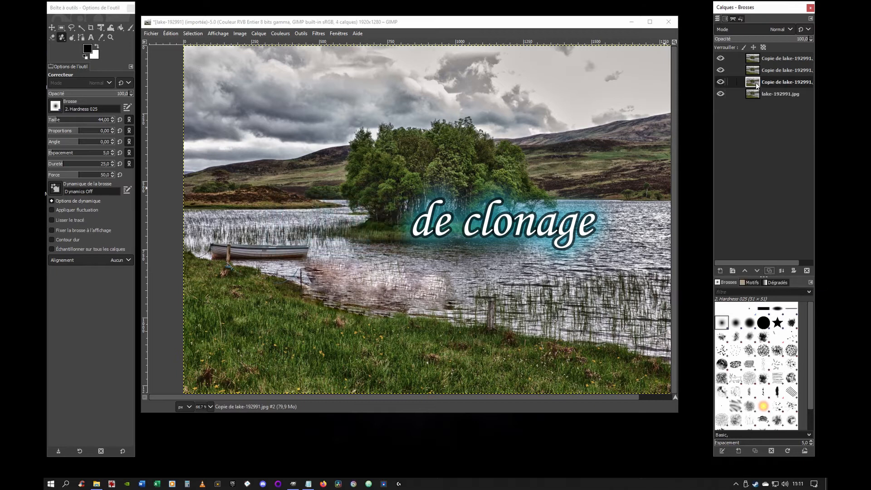
left_click_drag(756, 83, 756, 55)
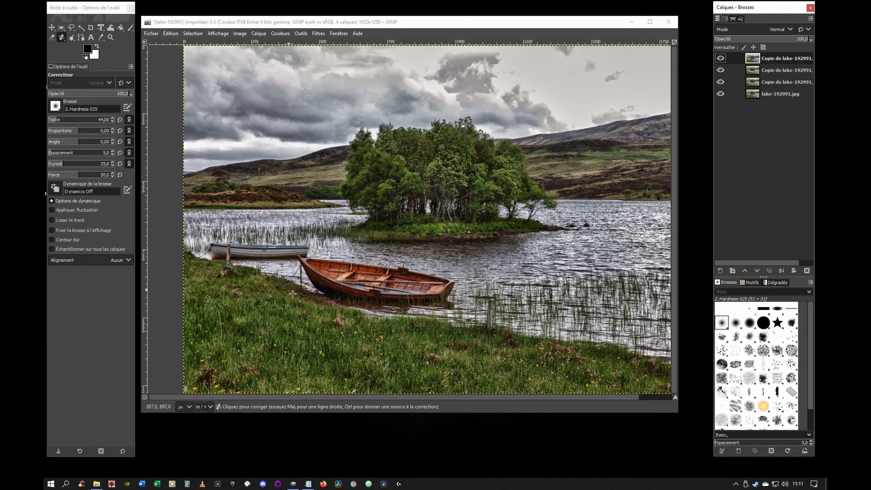
Step: Switch to the Clone tool (Clonage) and set its blend mode to Lumière douce
scroll(388, 305, "up", 1)
scroll(387, 306, "up", 1)
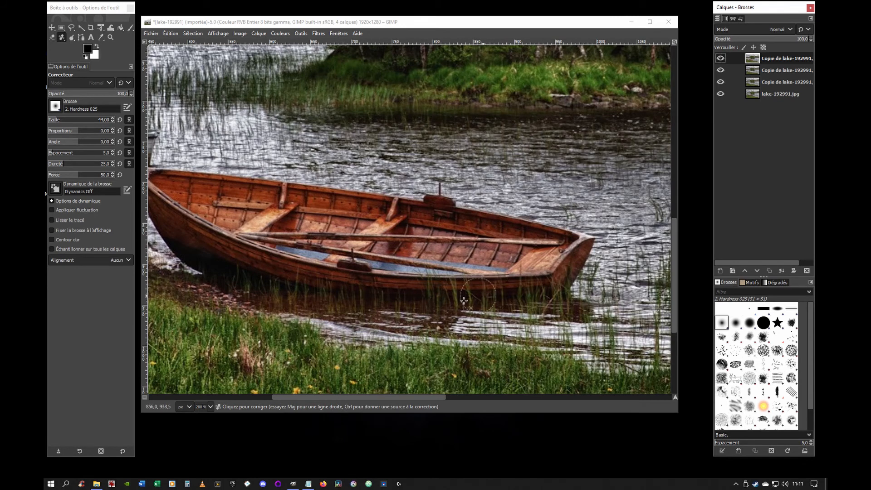
scroll(366, 200, "down", 3)
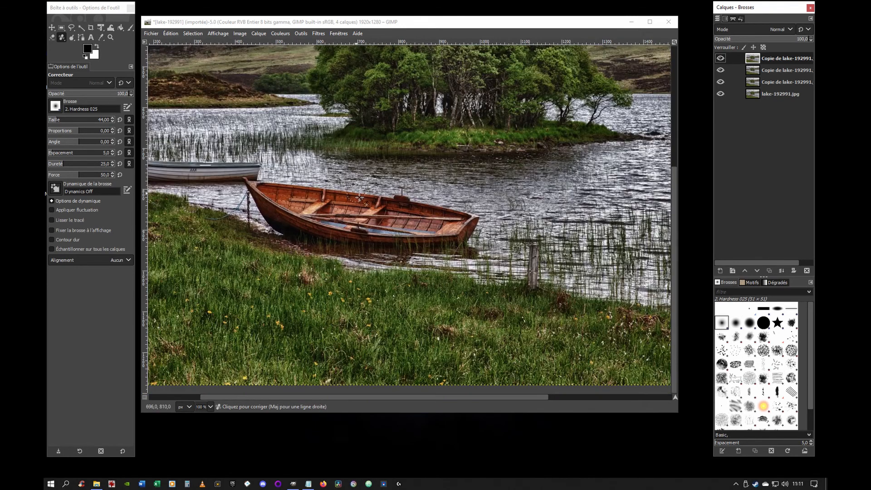
right_click(62, 37)
left_click(110, 39)
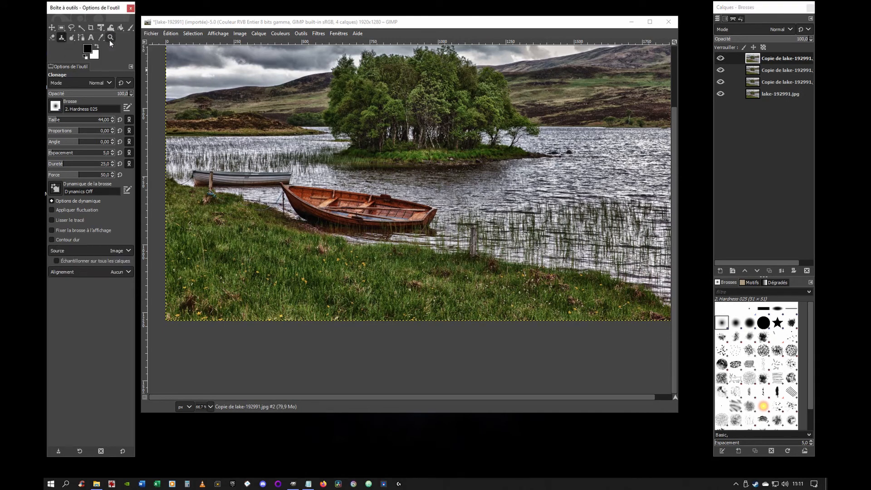
left_click(87, 84)
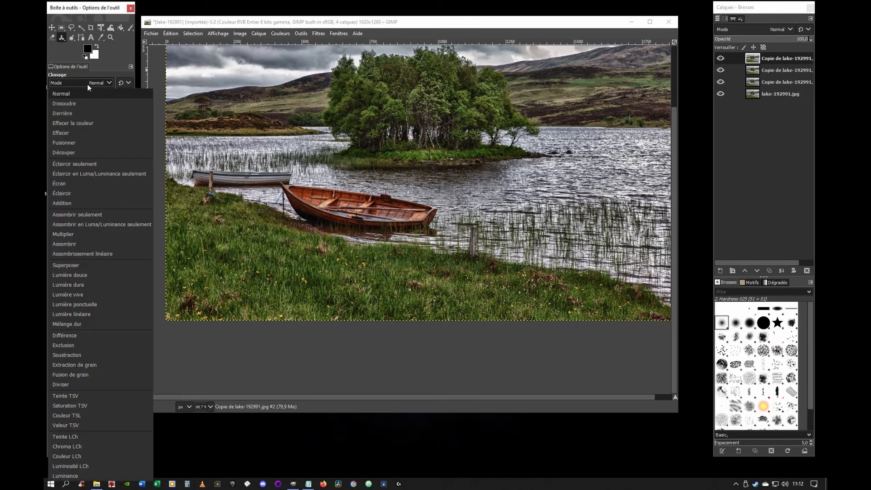
left_click(89, 277)
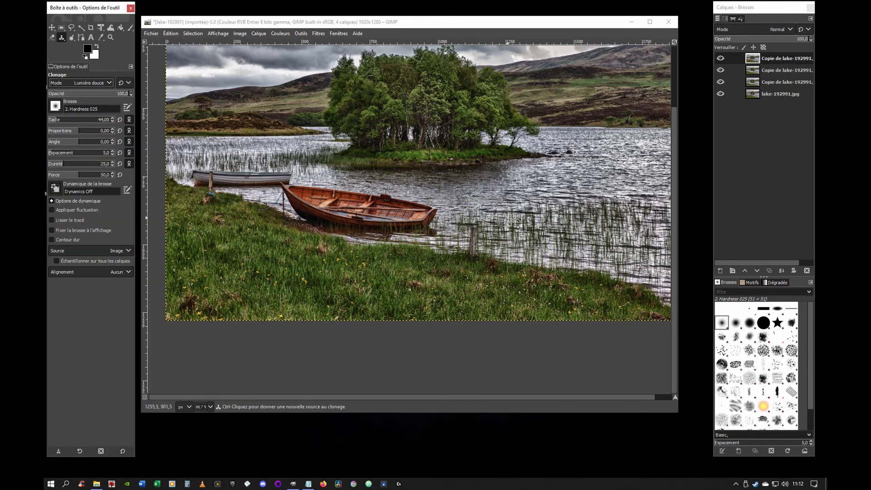
Step: Sample the reedy water beside the island and clone it in Lumière douce mode over the orange boat's dark hull near the bow
scroll(438, 221, "up", 2)
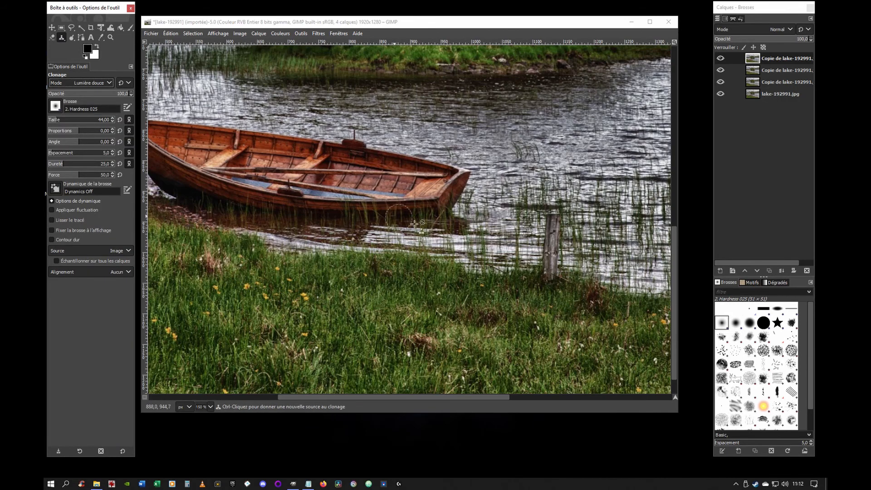
left_click(430, 217, "ctrl")
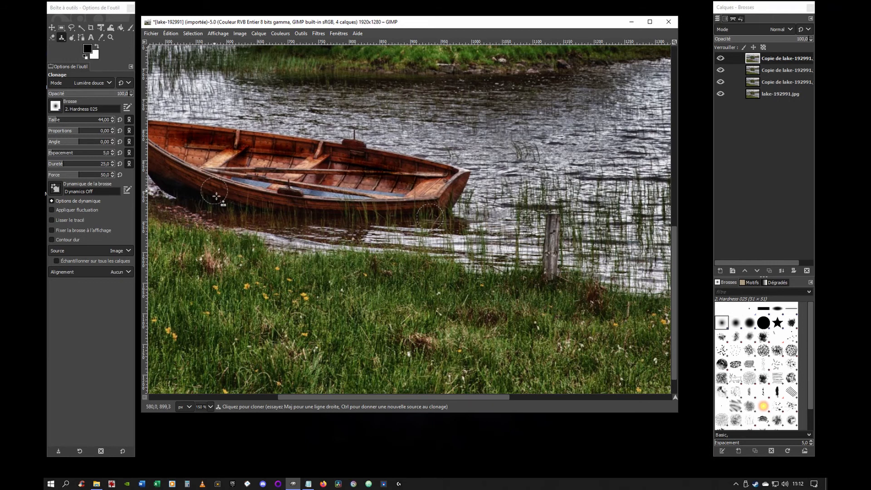
scroll(254, 240, "left", 5)
scroll(253, 245, "up", 3)
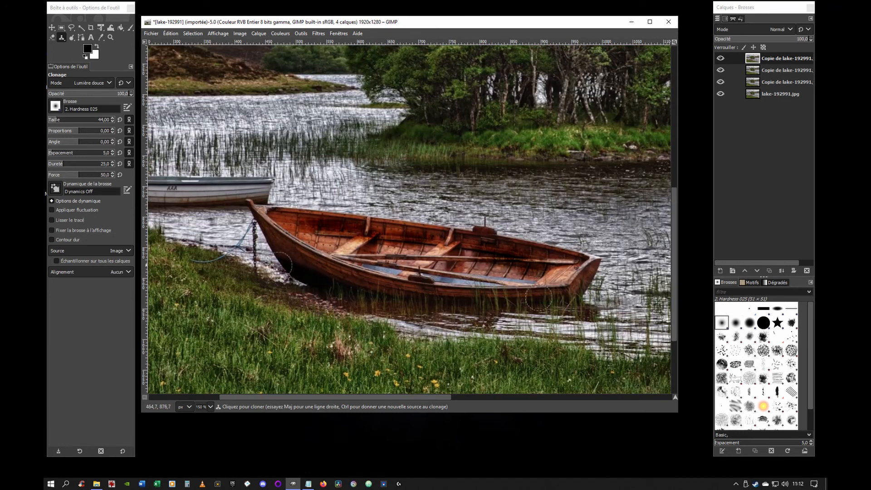
left_click(355, 144, "ctrl")
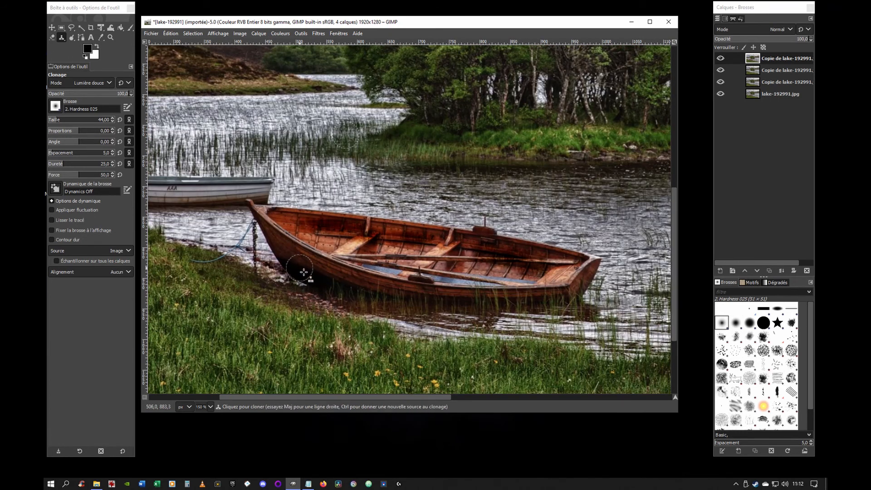
mouse_move(306, 270)
left_mouse_down()
mouse_move(288, 276)
mouse_move(290, 265)
mouse_move(305, 268)
left_mouse_up()
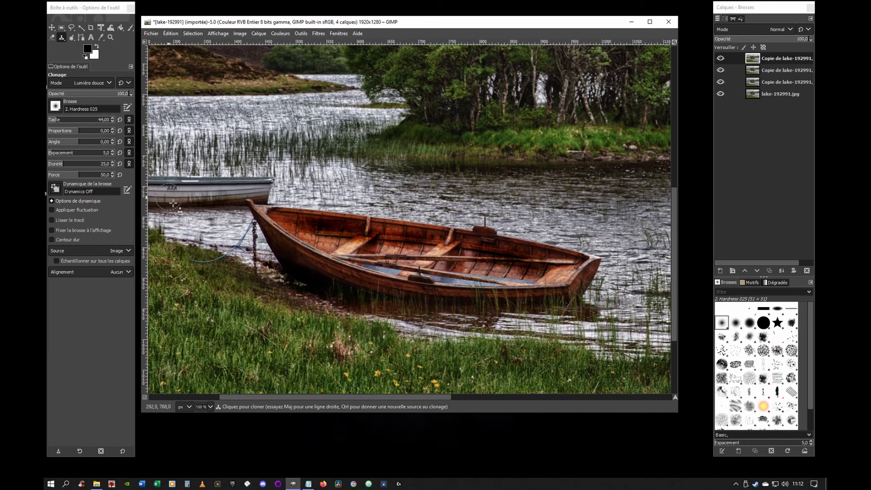
Step: Set the Clone tool's blend mode to Différence and paint over the open water to the right of the orange boat
scroll(227, 205, "left", 3)
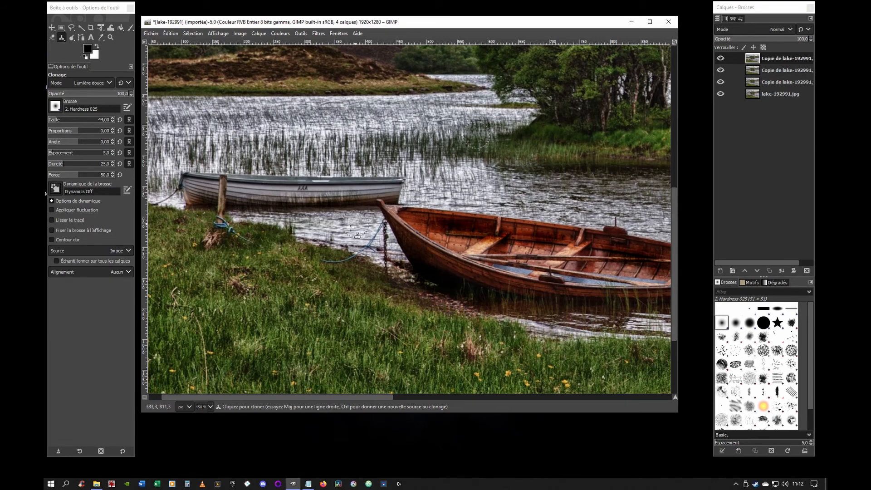
scroll(470, 213, "down", 3)
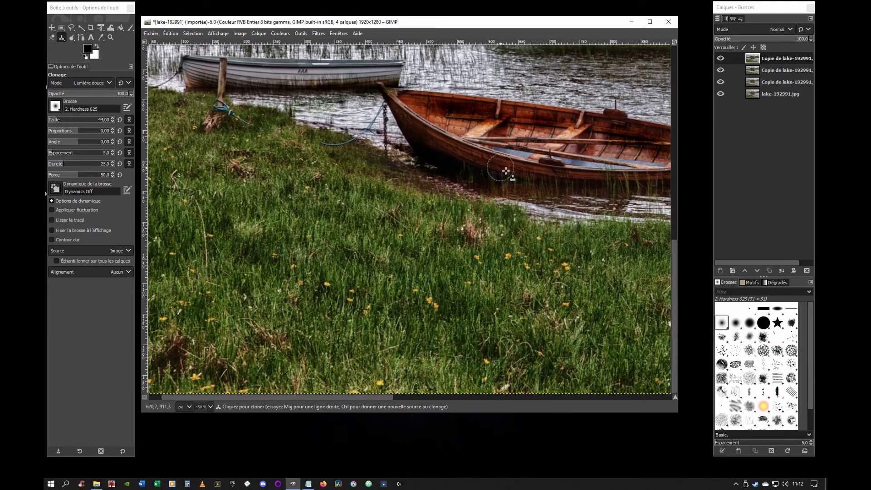
scroll(470, 183, "up", 5)
scroll(474, 200, "down", 3, "ctrl")
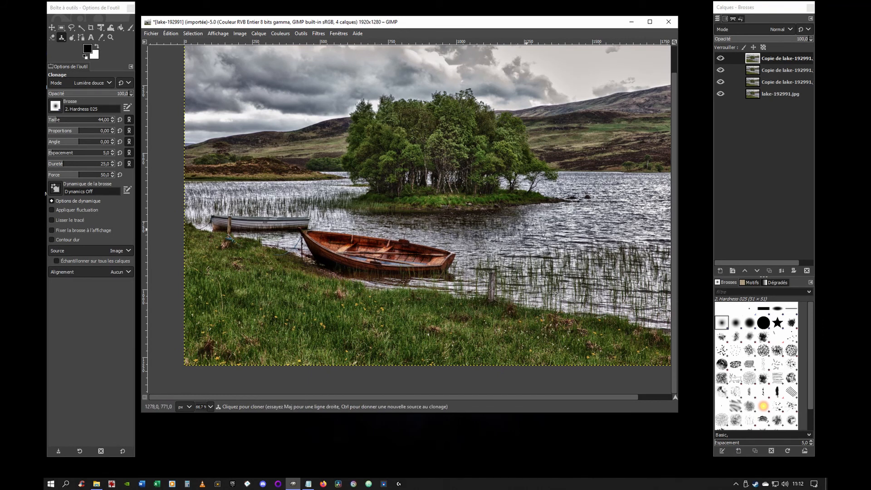
left_click(94, 82)
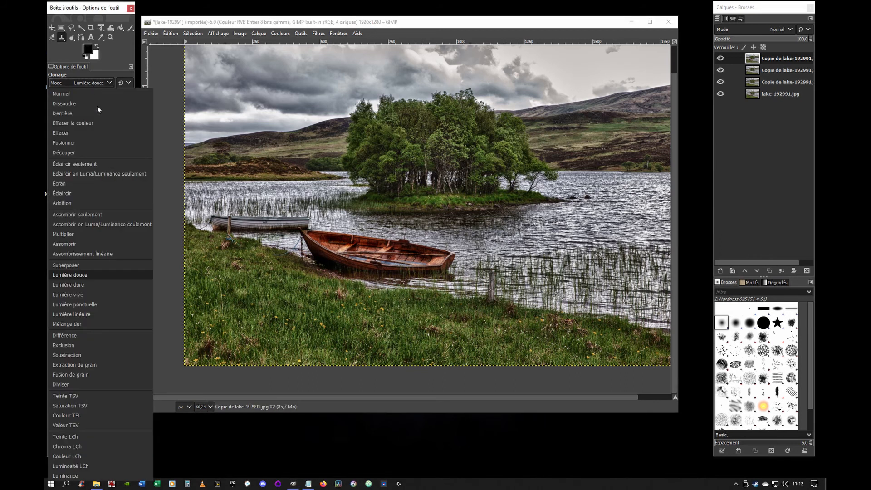
left_click(99, 336)
mouse_move(525, 243)
left_mouse_down()
mouse_move(603, 233)
mouse_move(563, 238)
mouse_move(578, 243)
mouse_move(573, 231)
mouse_move(637, 207)
mouse_move(508, 219)
left_mouse_up()
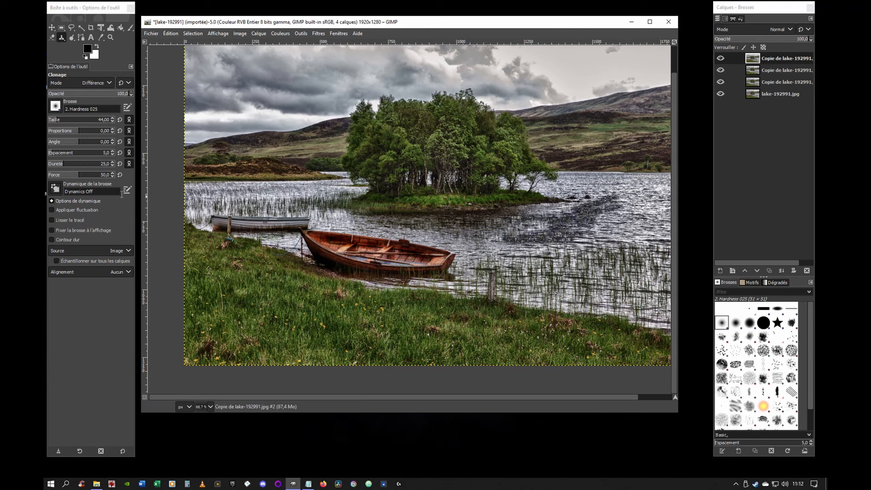
Step: Set the Clone tool's blend mode to Superposer and paint over the orange boat's interior
left_click(94, 84)
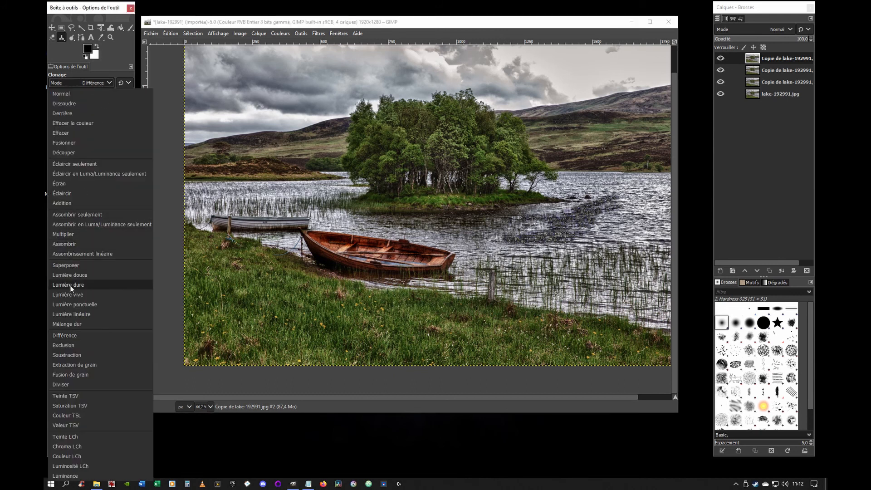
left_click(81, 267)
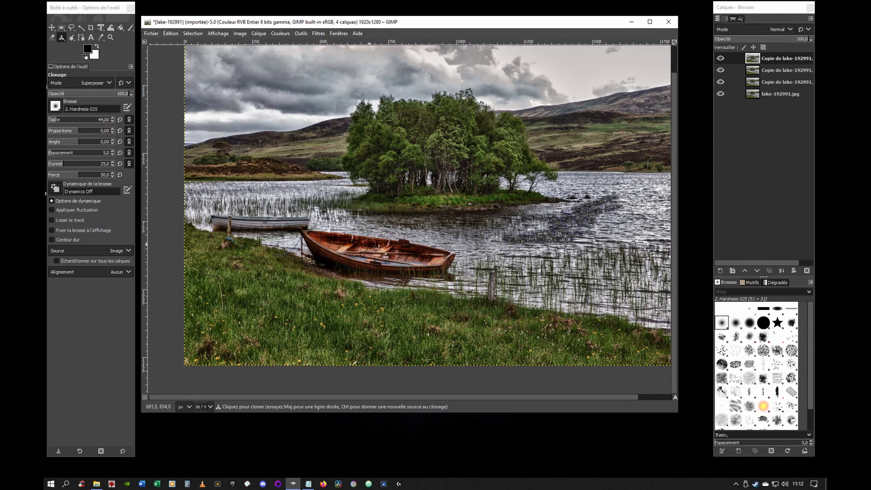
Step: With the top layer temporarily hidden, clone sampled lake water in Superposer mode over the removed boat's area on the second layer
left_click(722, 60)
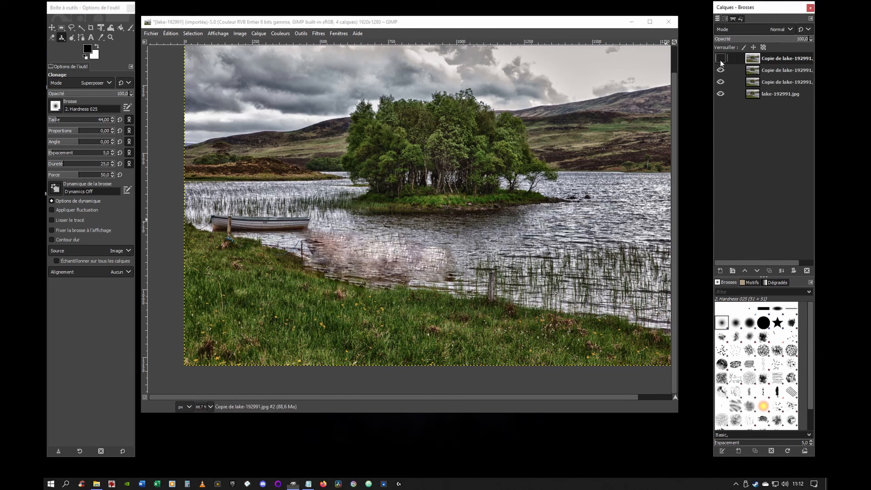
left_click(751, 71)
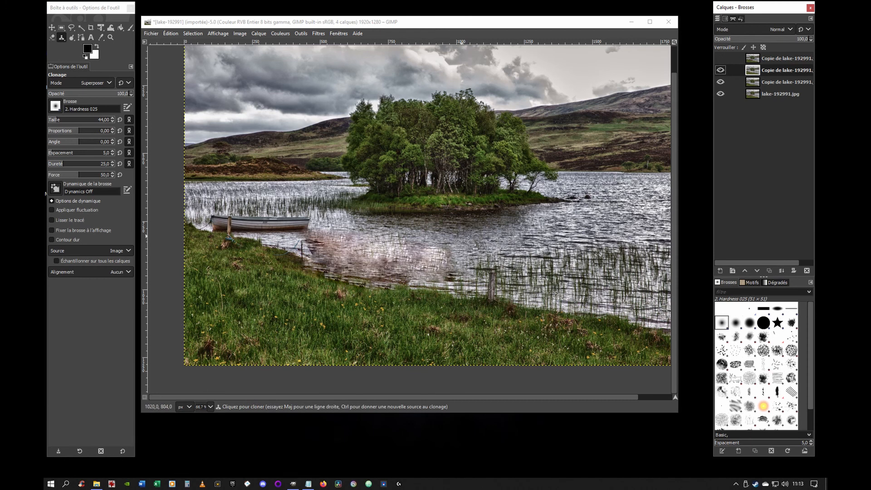
left_click(465, 221, "ctrl")
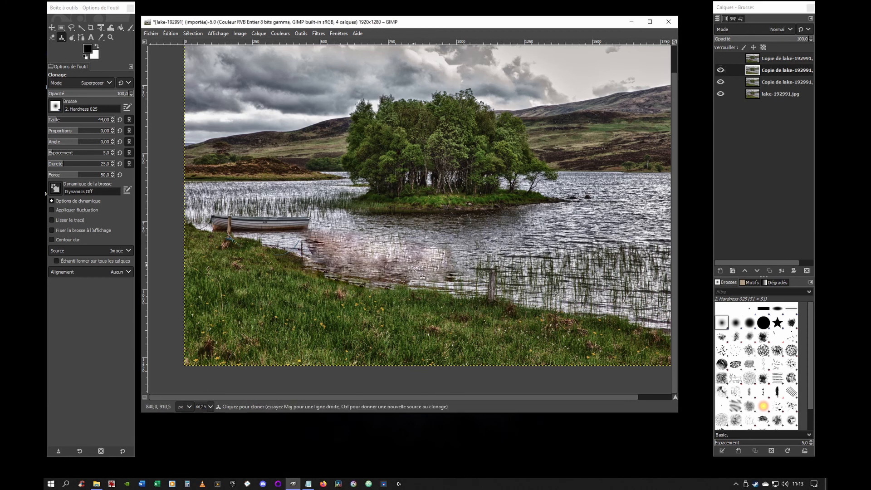
mouse_move(414, 271)
left_mouse_down()
mouse_move(374, 261)
mouse_move(446, 268)
mouse_move(408, 264)
mouse_move(453, 260)
mouse_move(391, 268)
mouse_move(423, 277)
mouse_move(324, 258)
left_mouse_up()
mouse_move(389, 281)
left_mouse_down()
mouse_move(318, 255)
mouse_move(347, 248)
mouse_move(339, 233)
mouse_move(408, 279)
left_mouse_up()
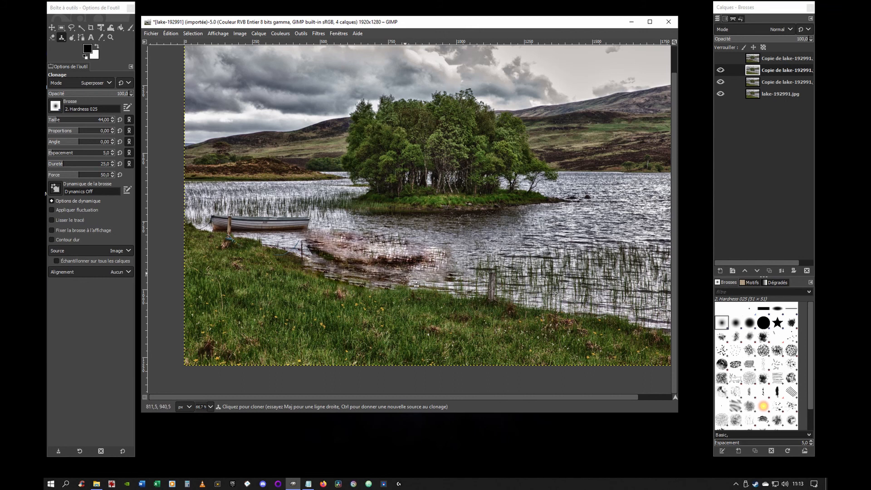
left_click(720, 59)
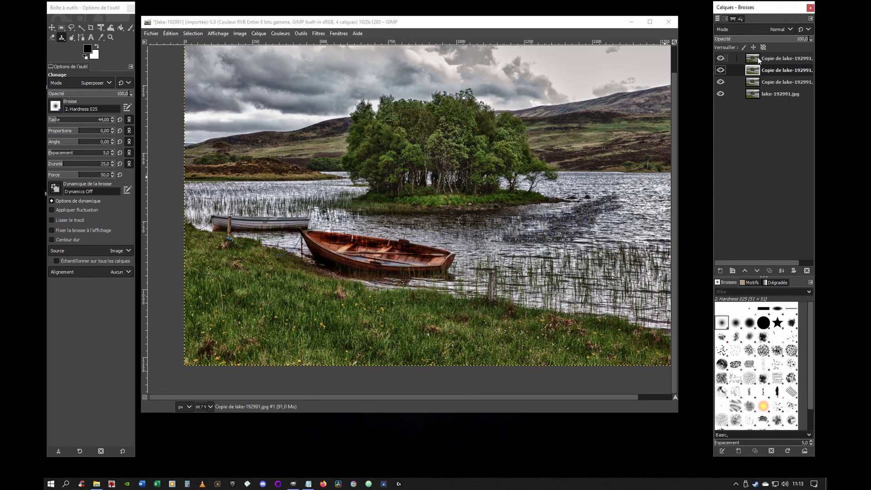